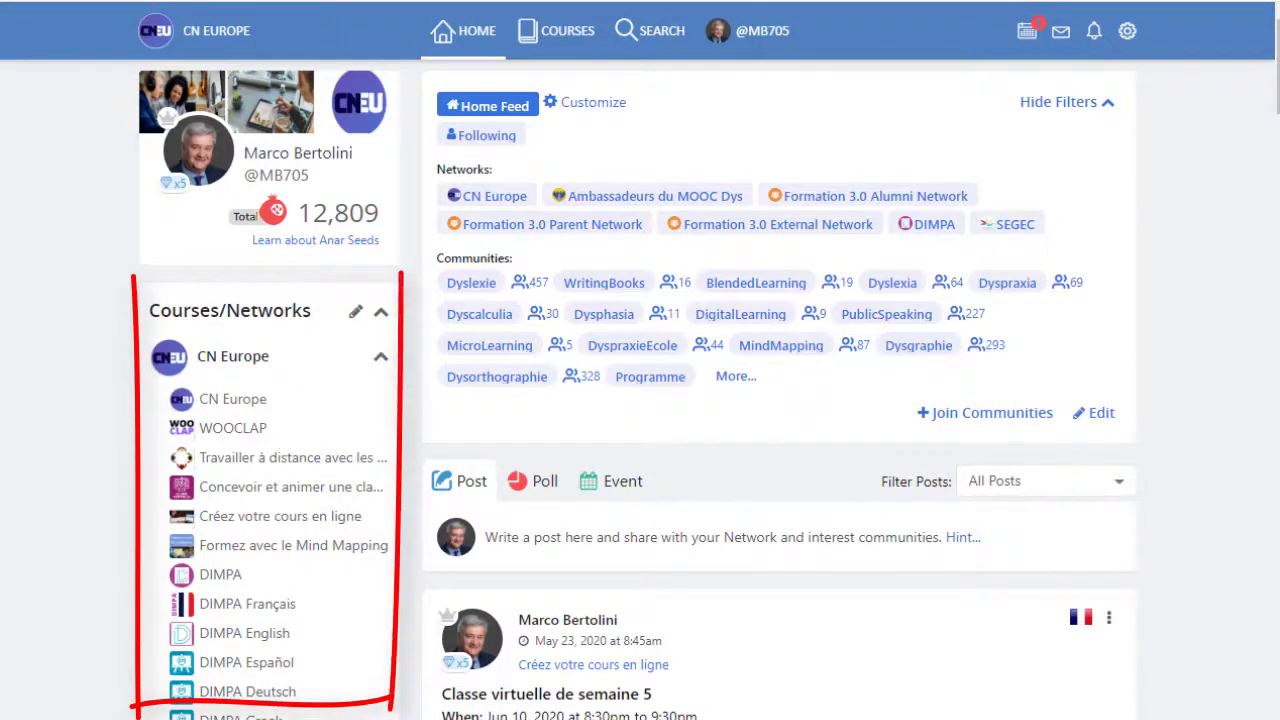
- Open the DIMPA English course to its Welcome to the DIMPA MOOC introduction
left_click(575, 47)
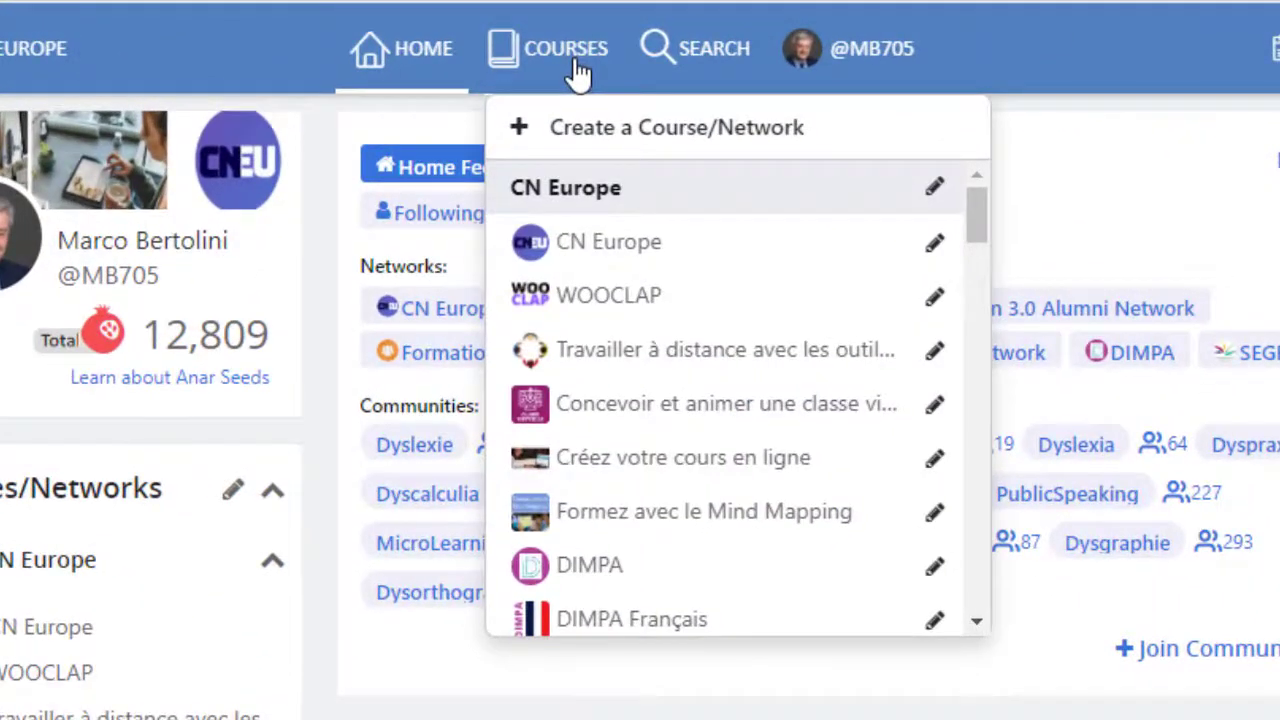
left_click(584, 50)
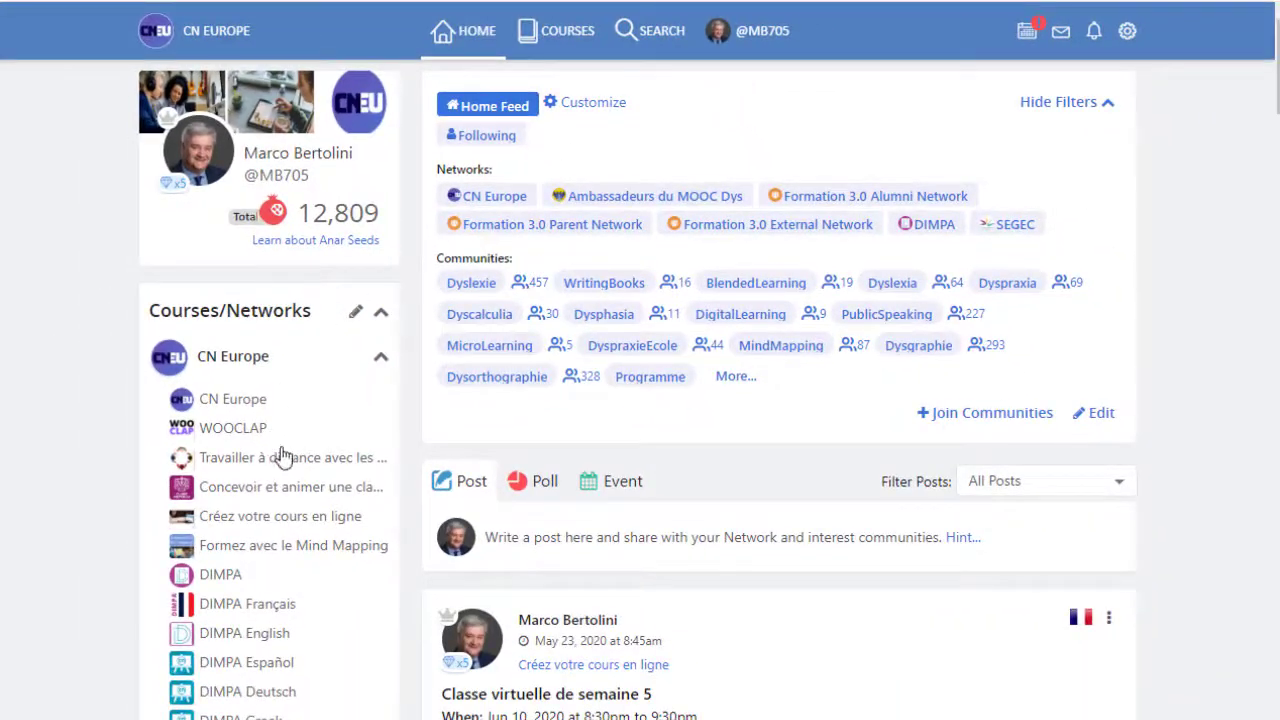
left_click(263, 640)
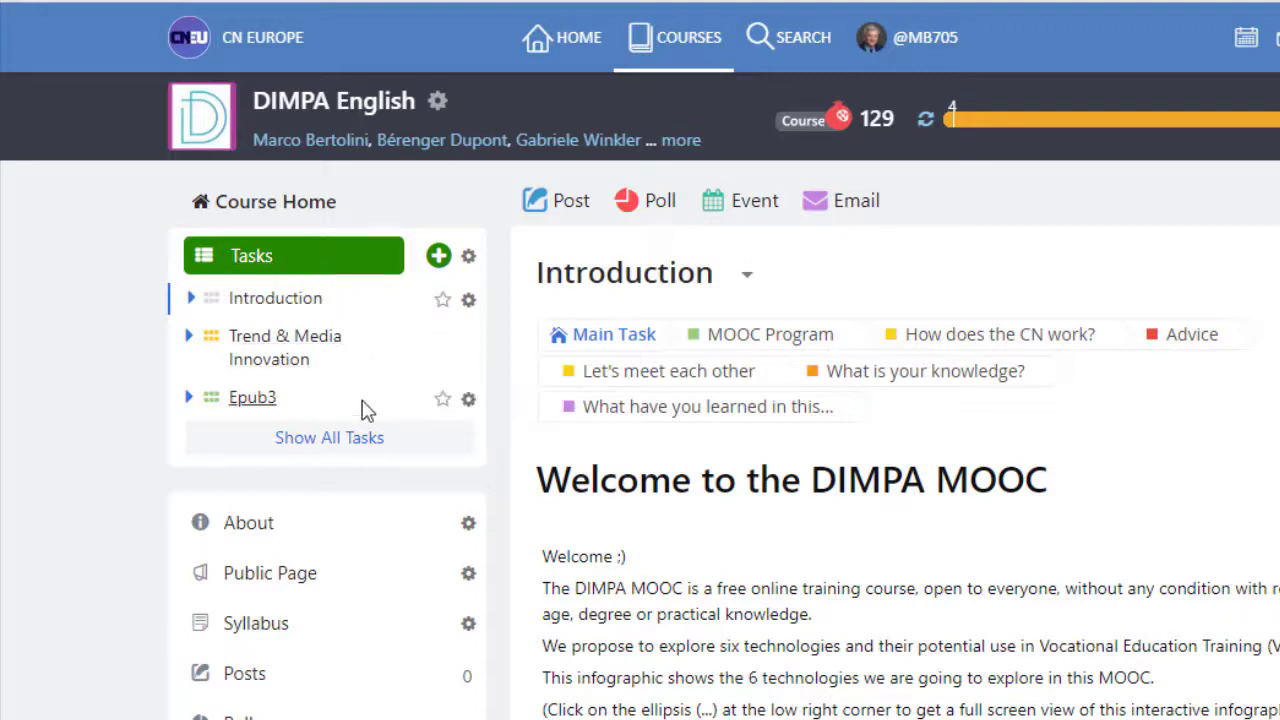
- Show all tasks, visit Accessibility, Digital Environment and Immersive video, then return to Introduction
left_click(322, 440)
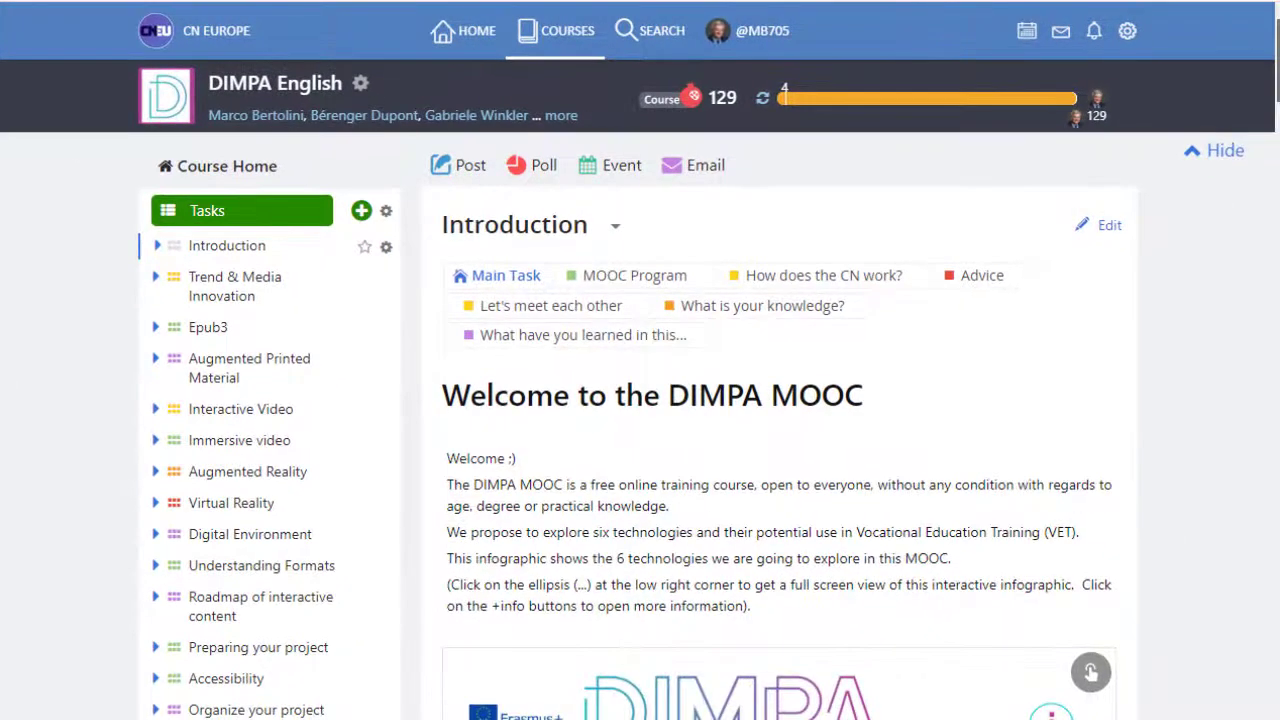
scroll(640, 420, "down", 5)
scroll(1267, 93, "up", 3)
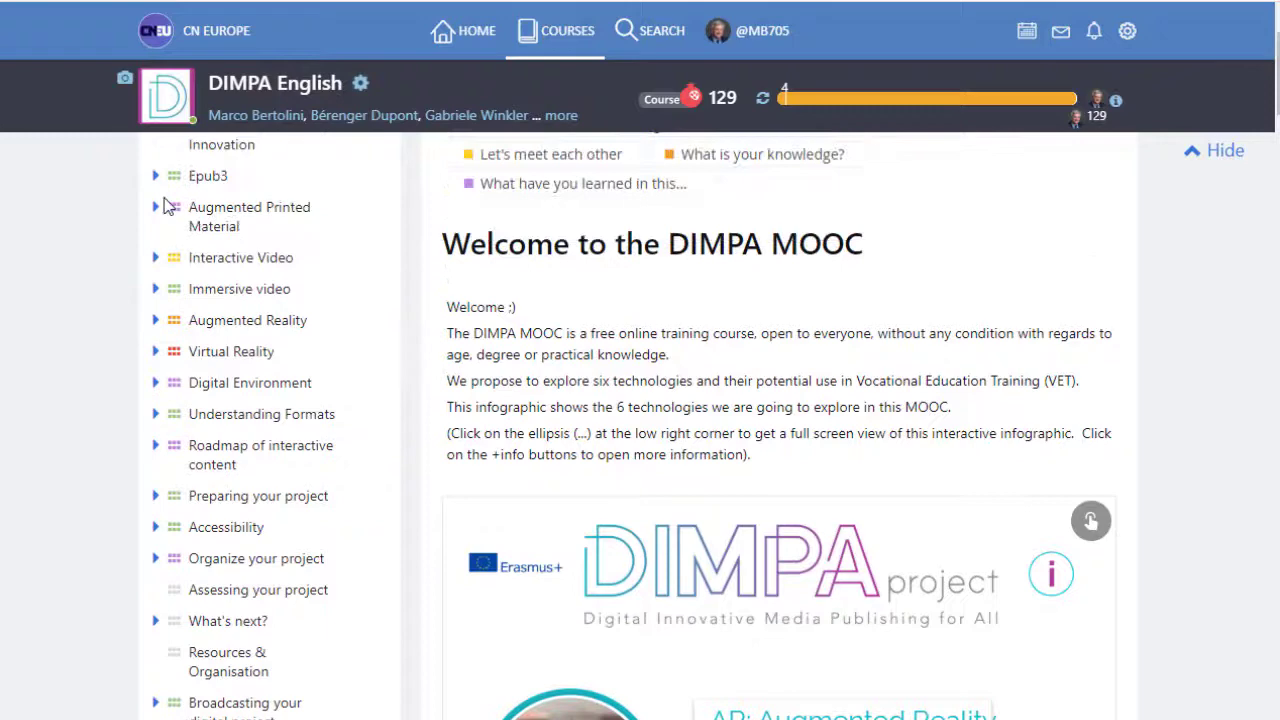
left_click(246, 537)
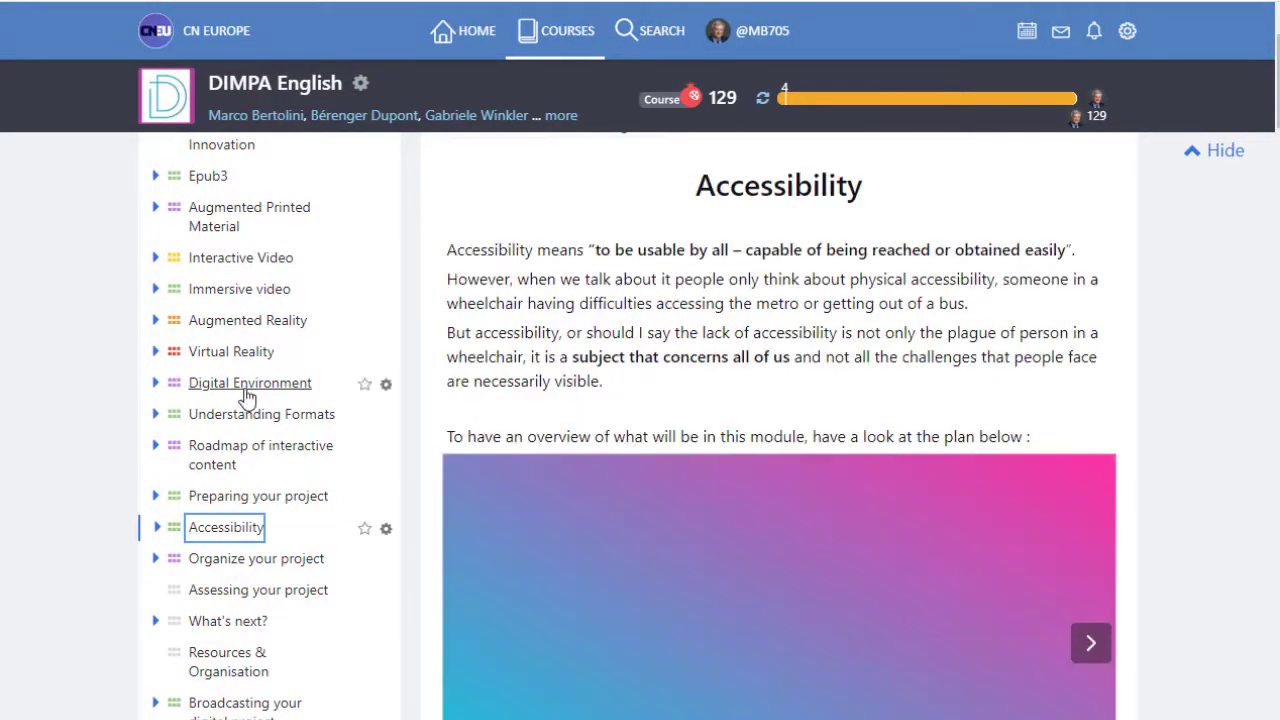
left_click(247, 394)
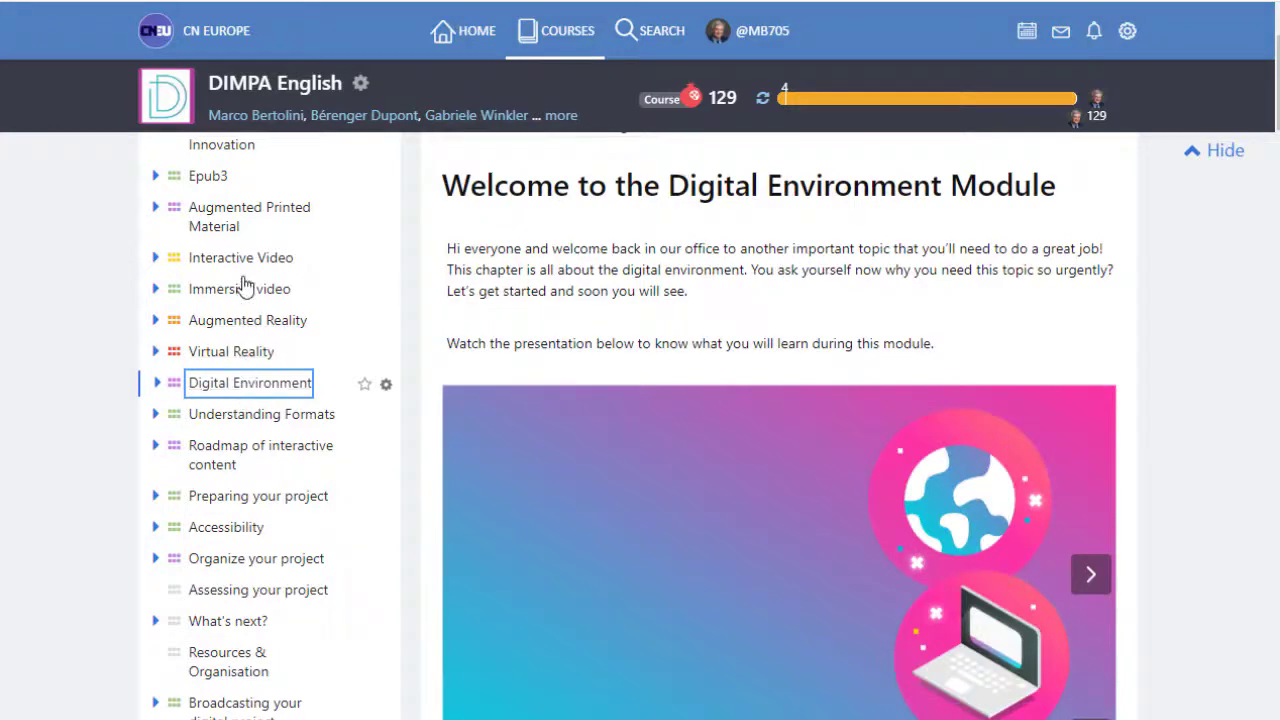
left_click(242, 289)
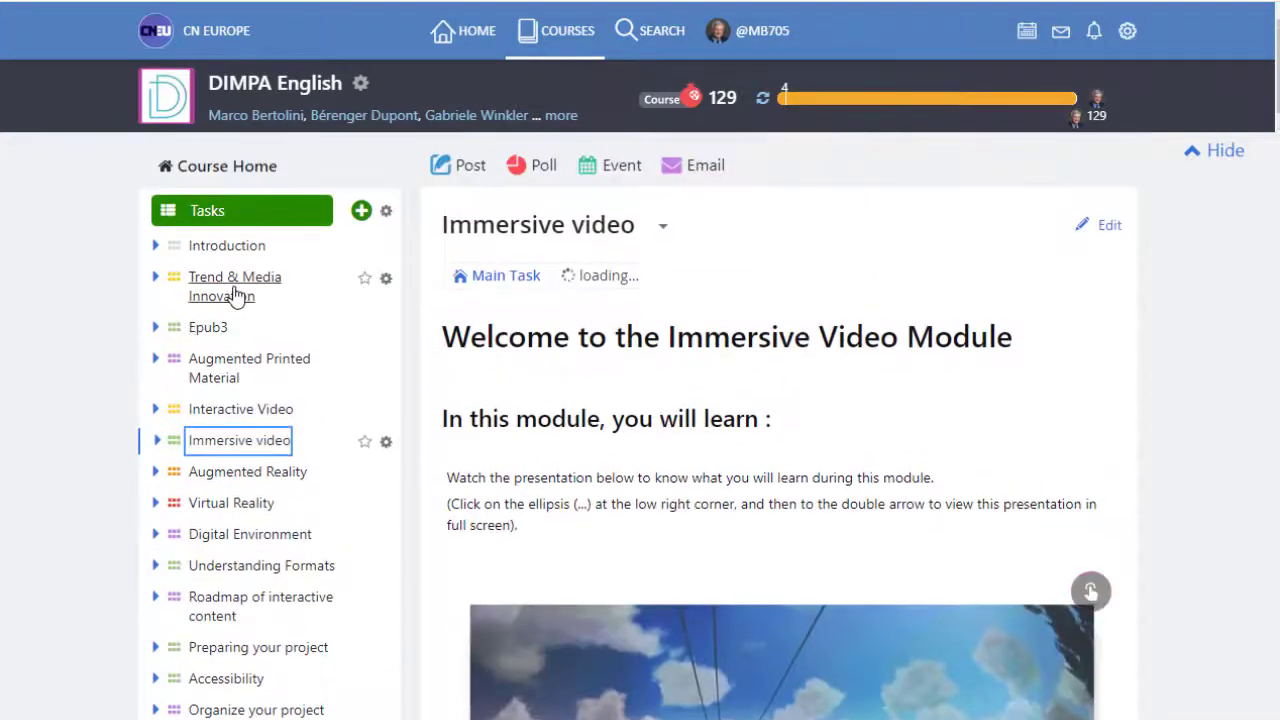
left_click(239, 250)
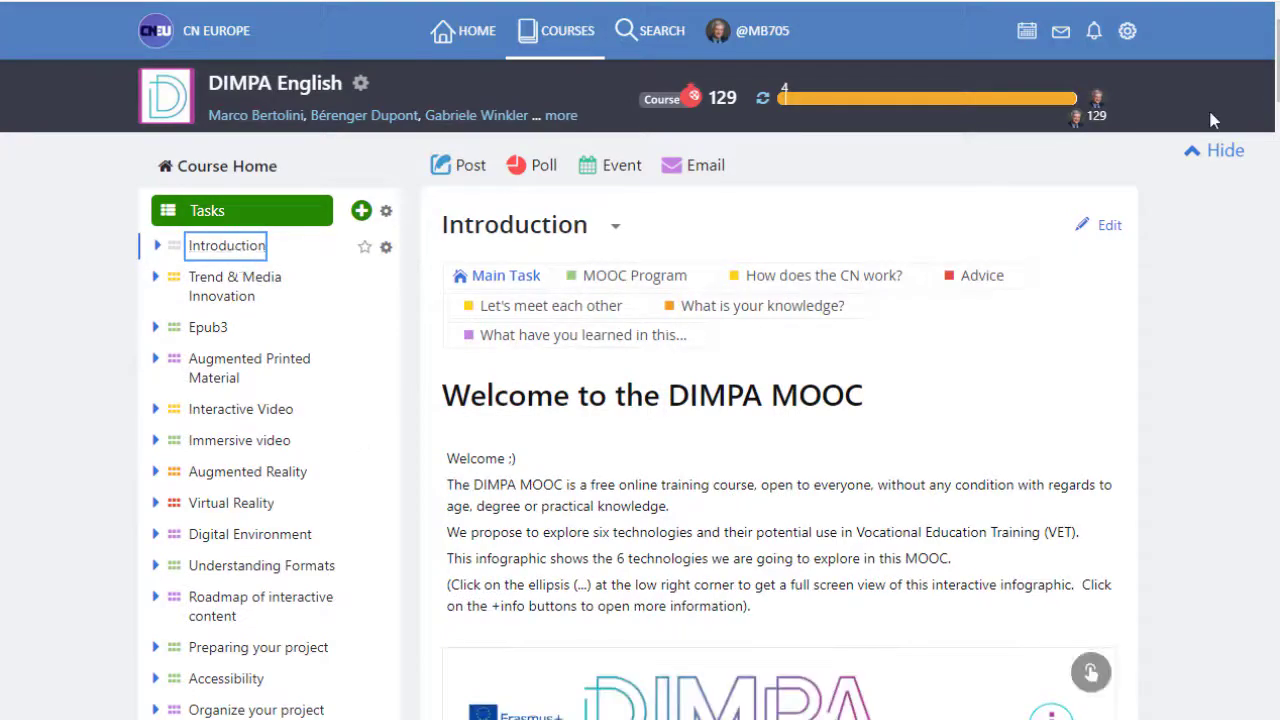
scroll(1091, 672, "down", 10)
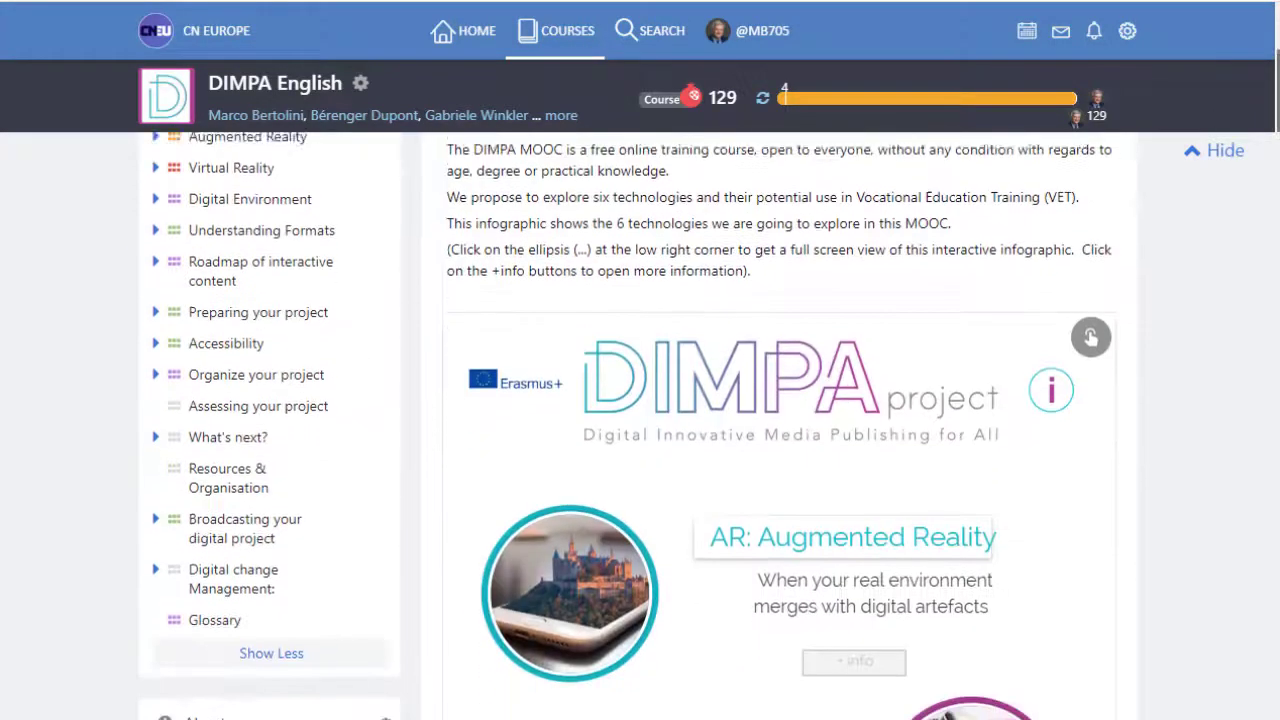
scroll(1091, 672, "down", 3)
scroll(1091, 672, "up", 15)
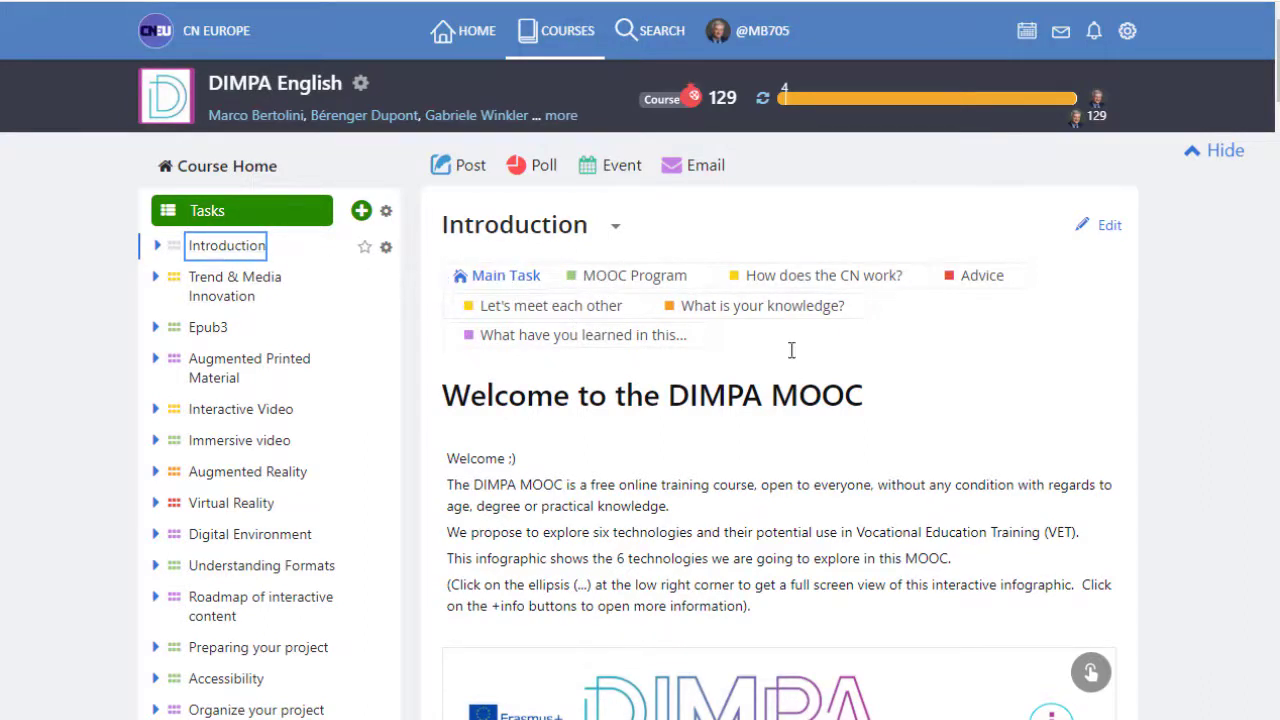
left_click(628, 278)
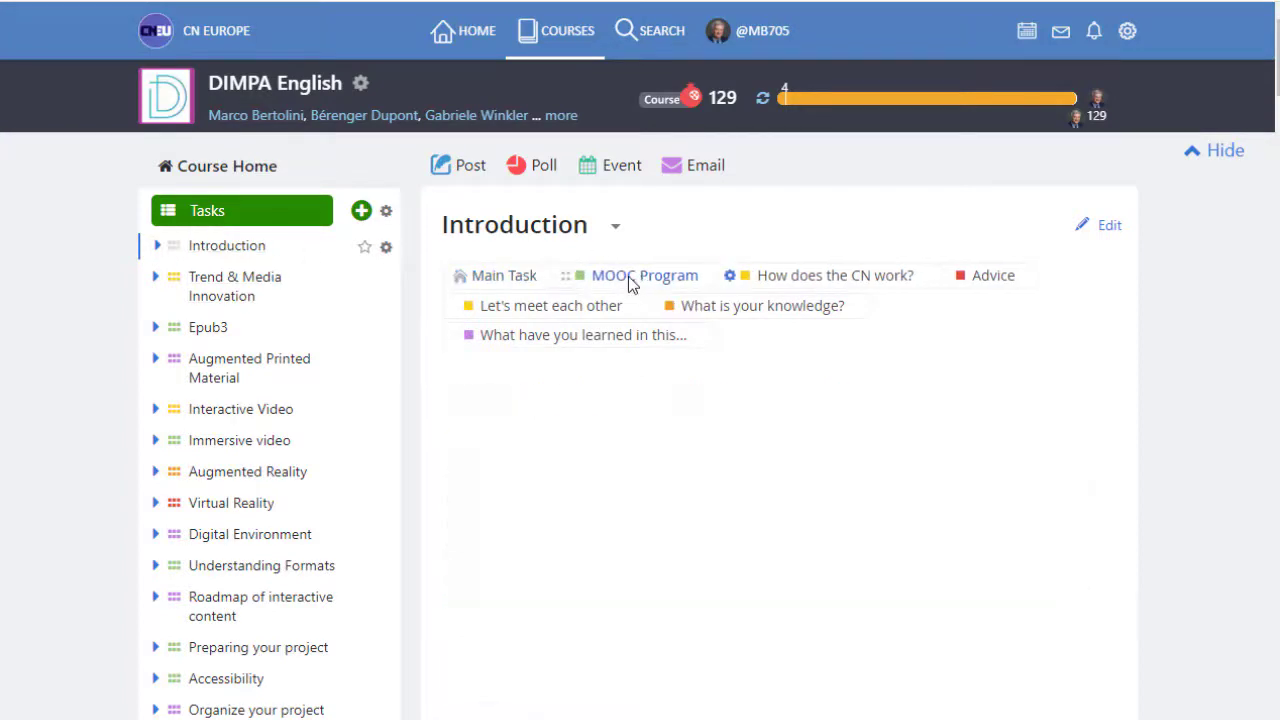
left_click(820, 283)
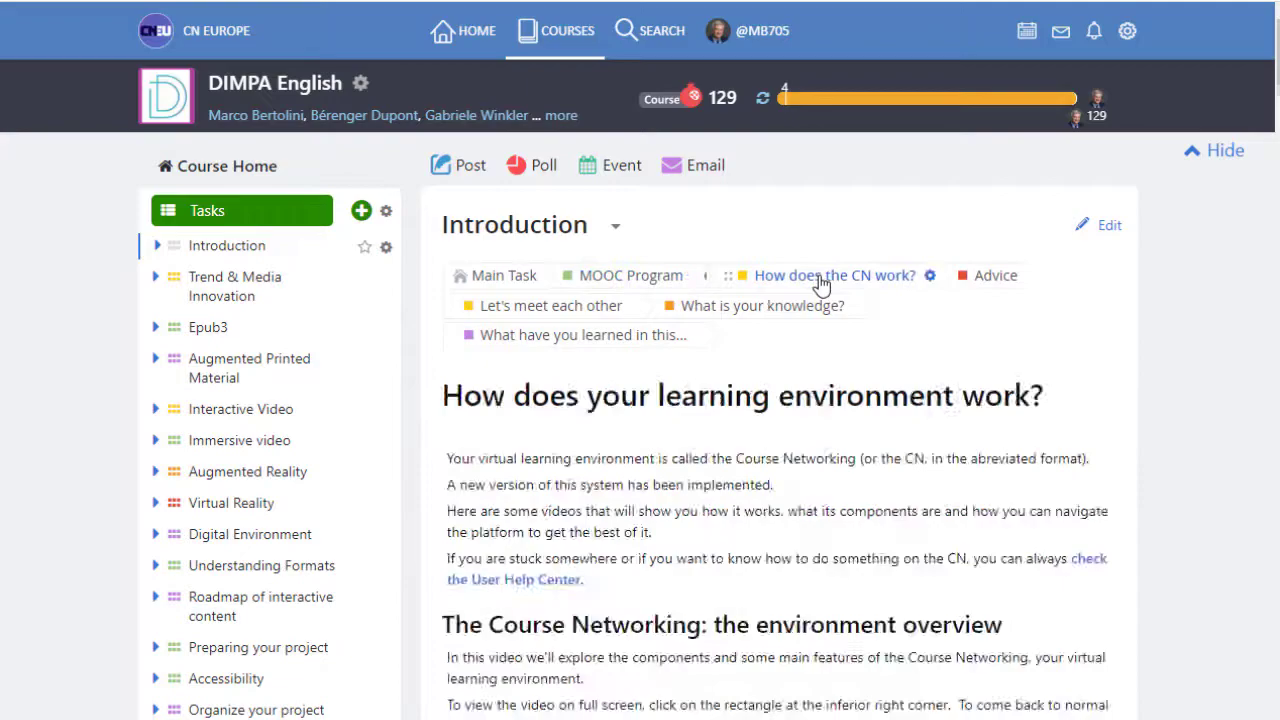
scroll(780, 450, "down", 13)
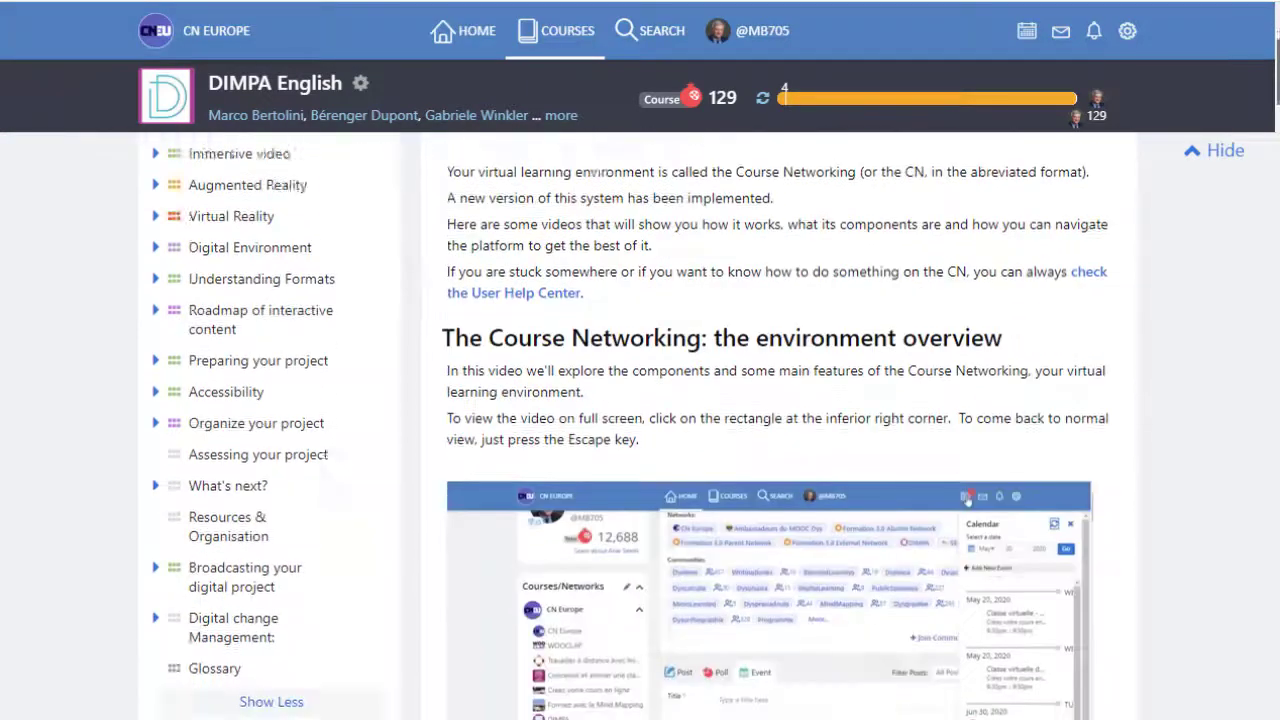
scroll(780, 450, "up", 4)
scroll(540, 180, "up", 10)
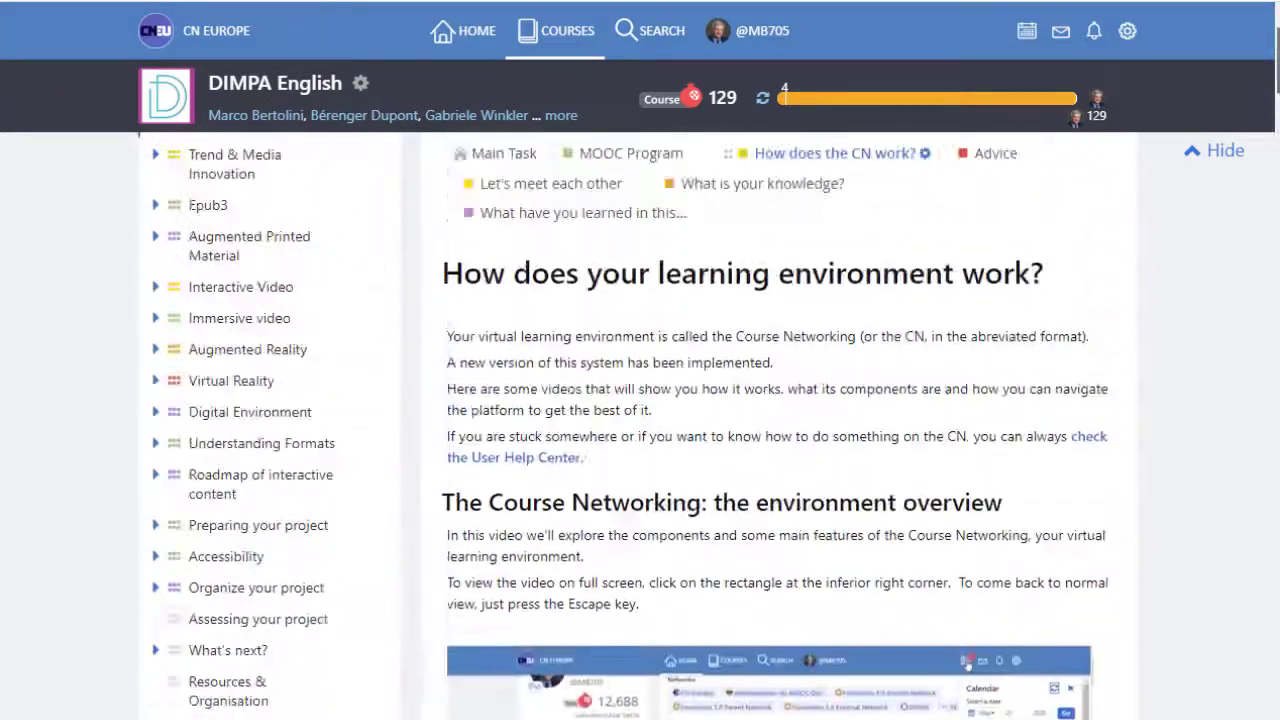
left_click(1020, 209)
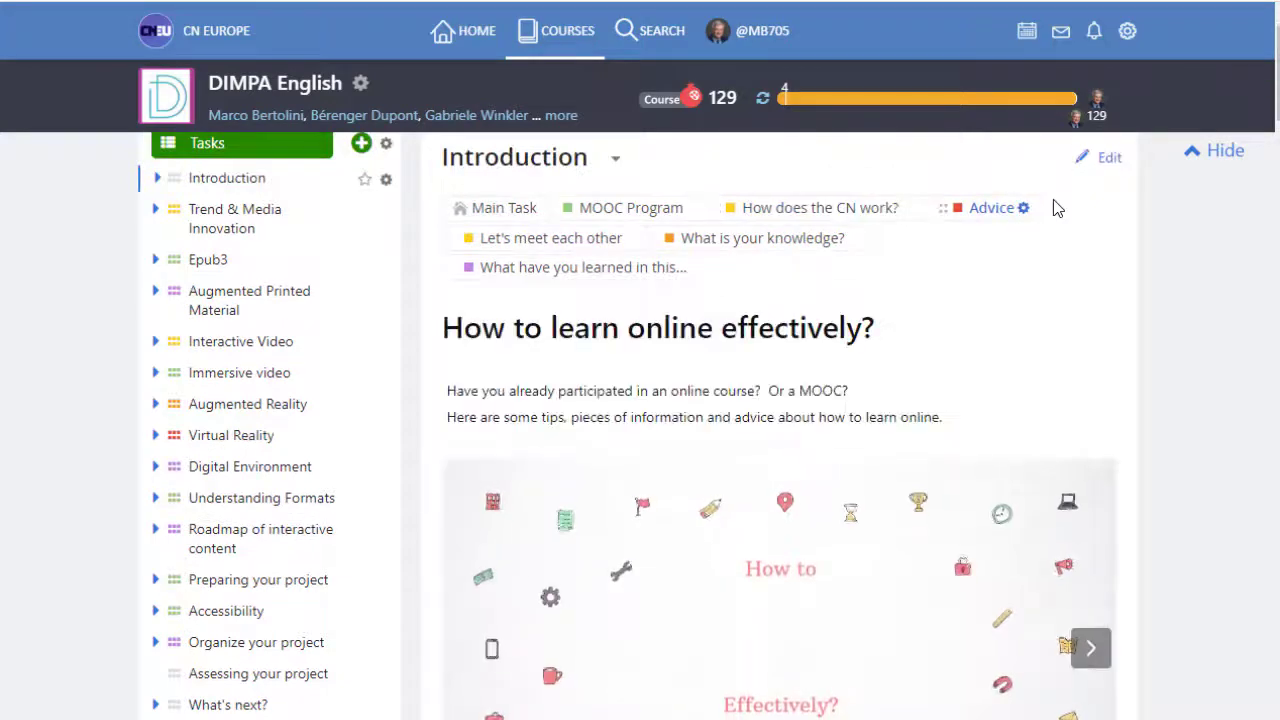
scroll(323, 229, "up", 1)
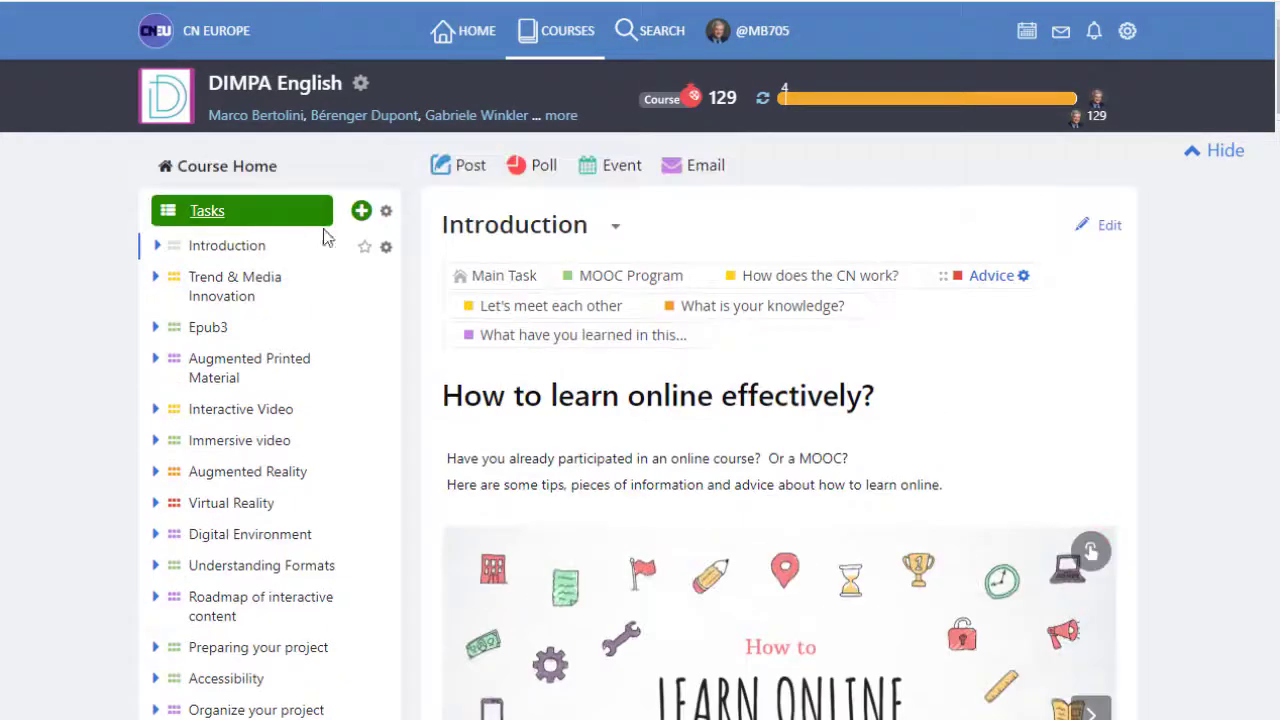
left_click(520, 283)
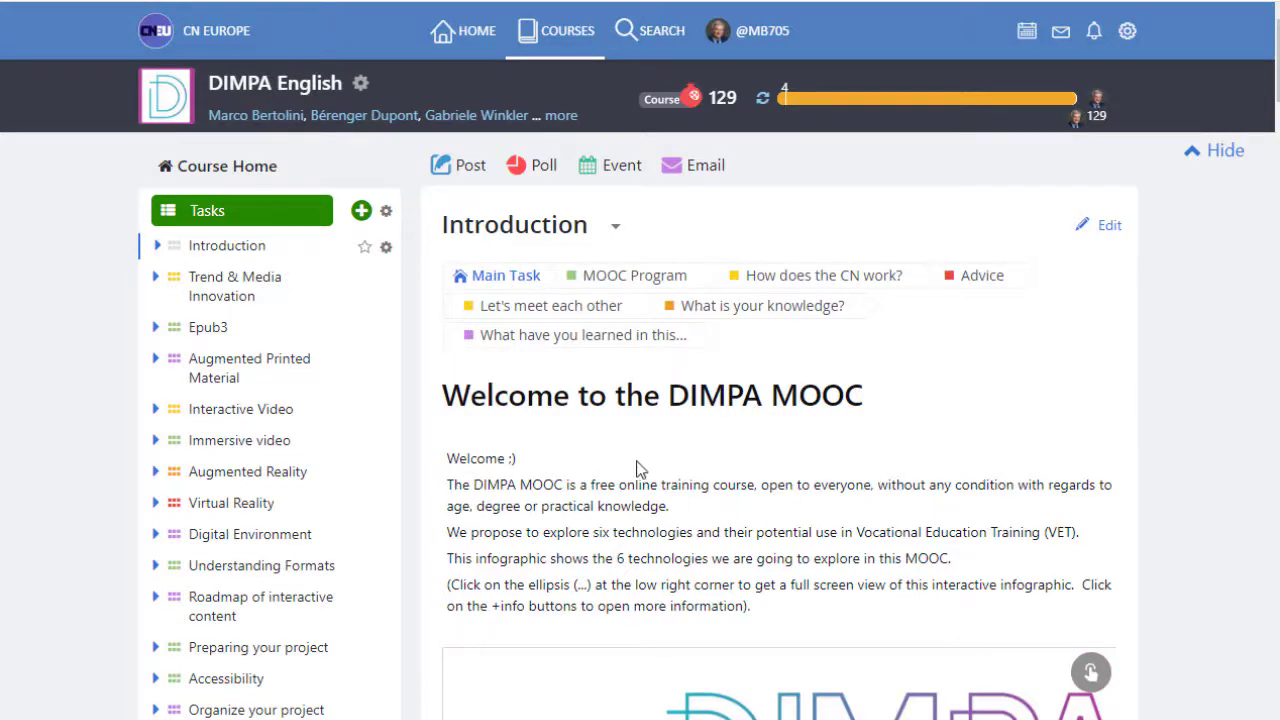
- Start a new course post with its settings shown, checking Visible To options without choosing
left_click(470, 166)
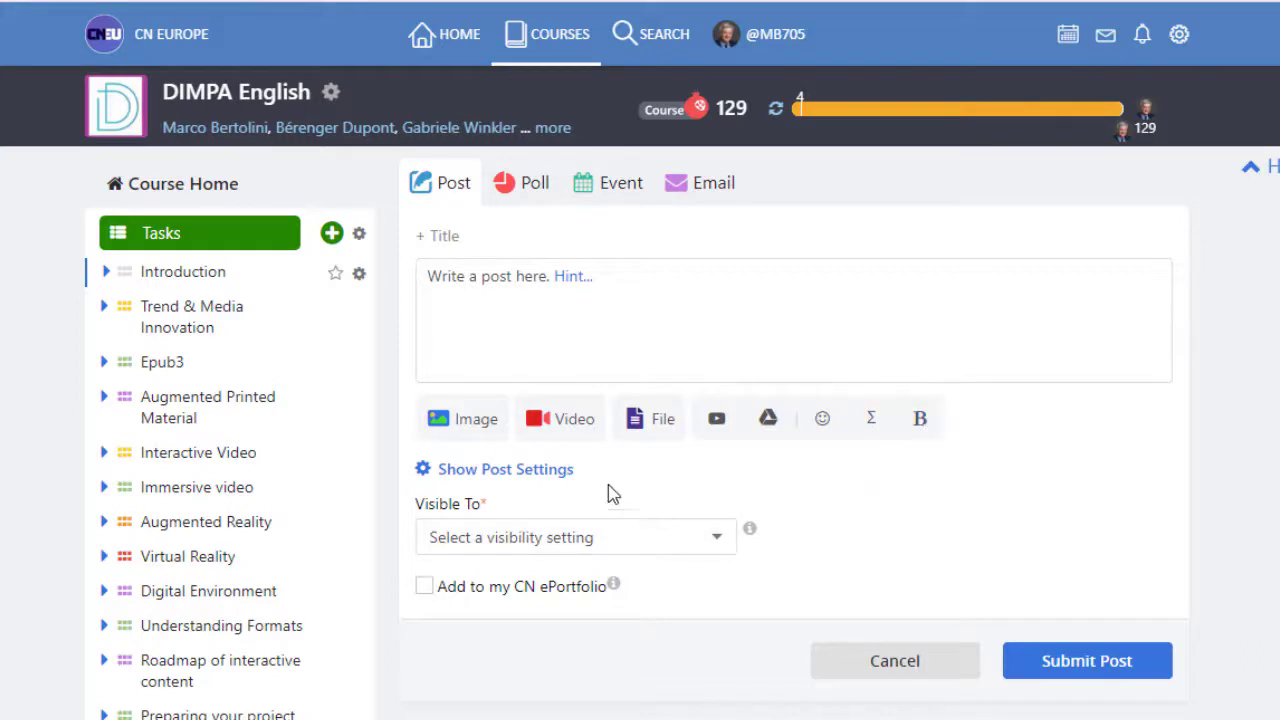
left_click(562, 476)
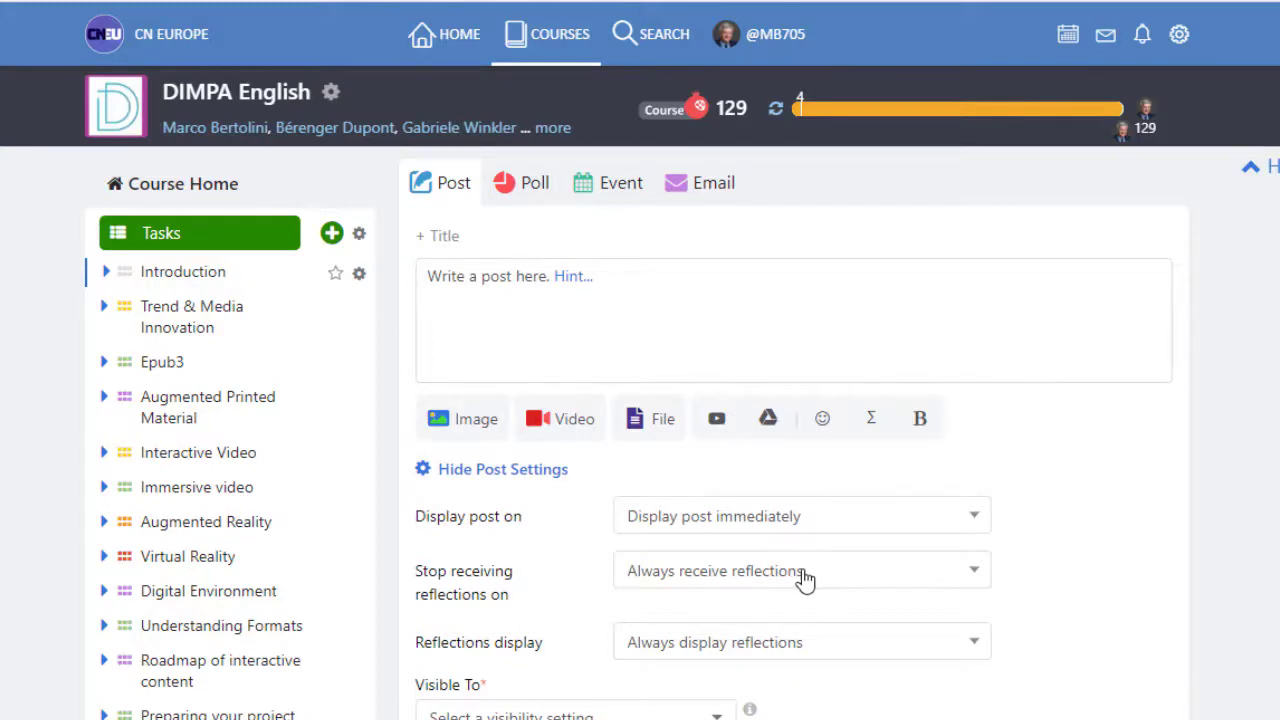
scroll(802, 610, "down", 3)
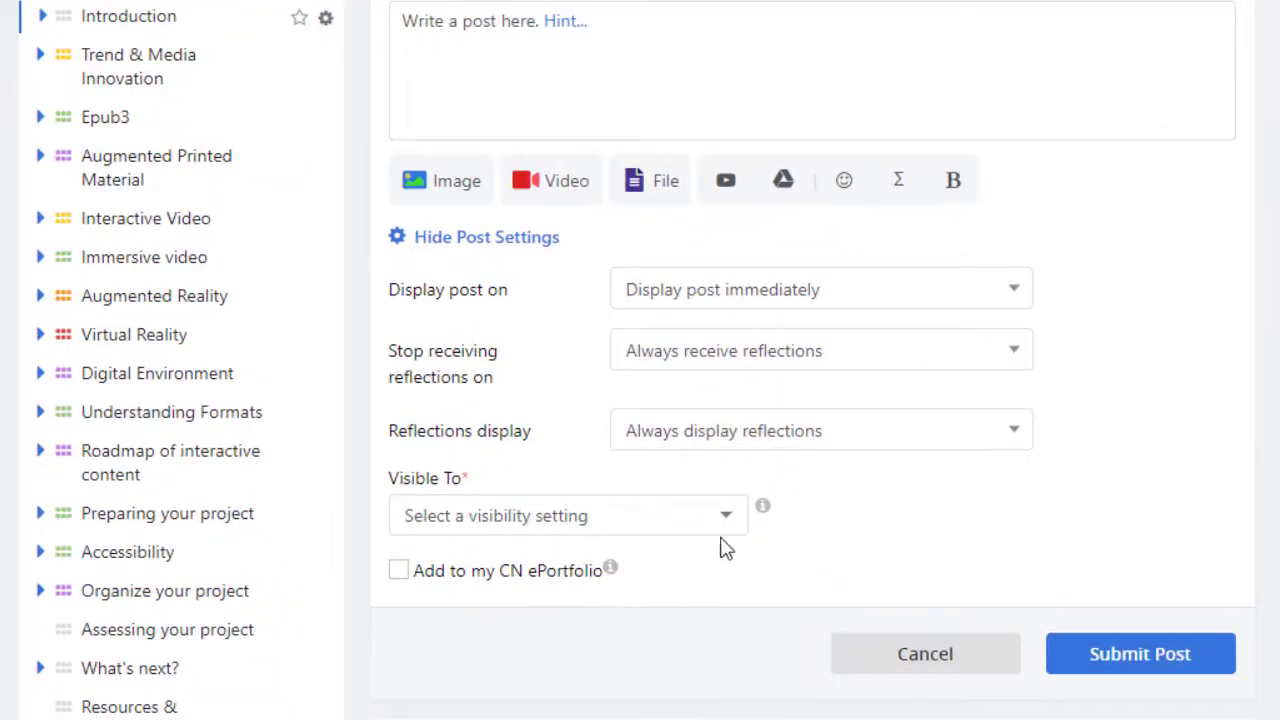
left_click(730, 530)
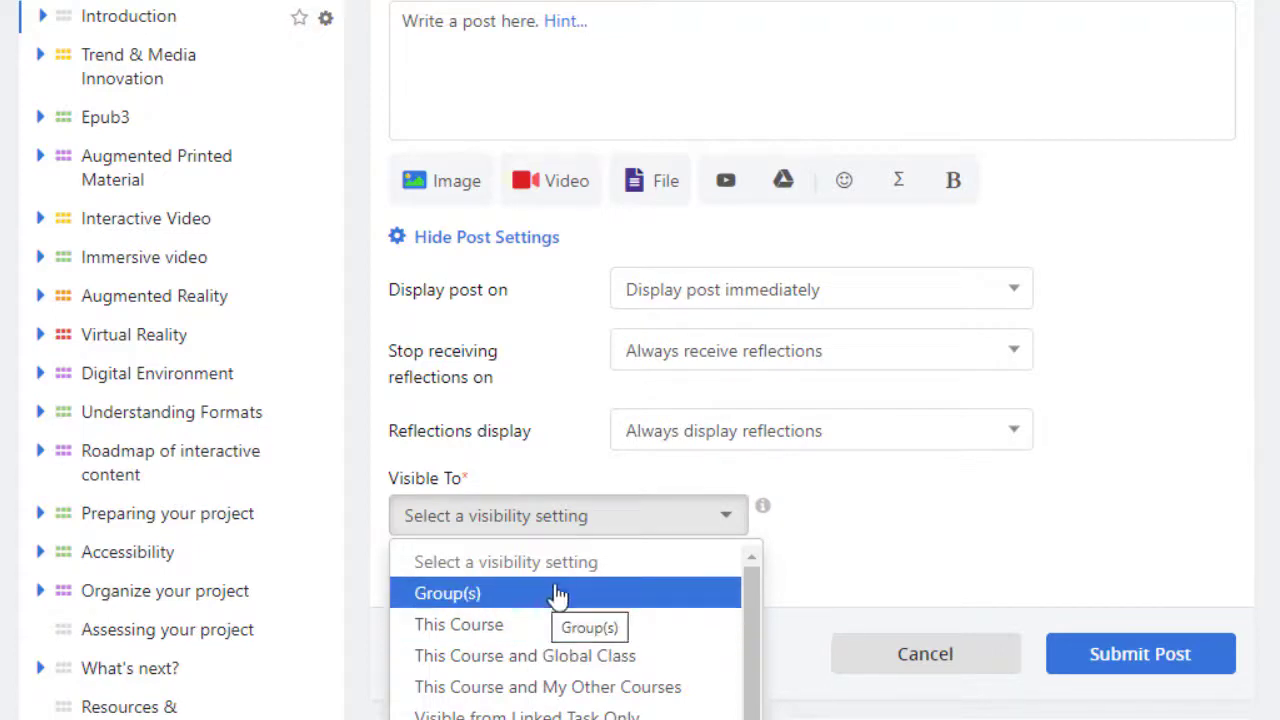
left_click(867, 556)
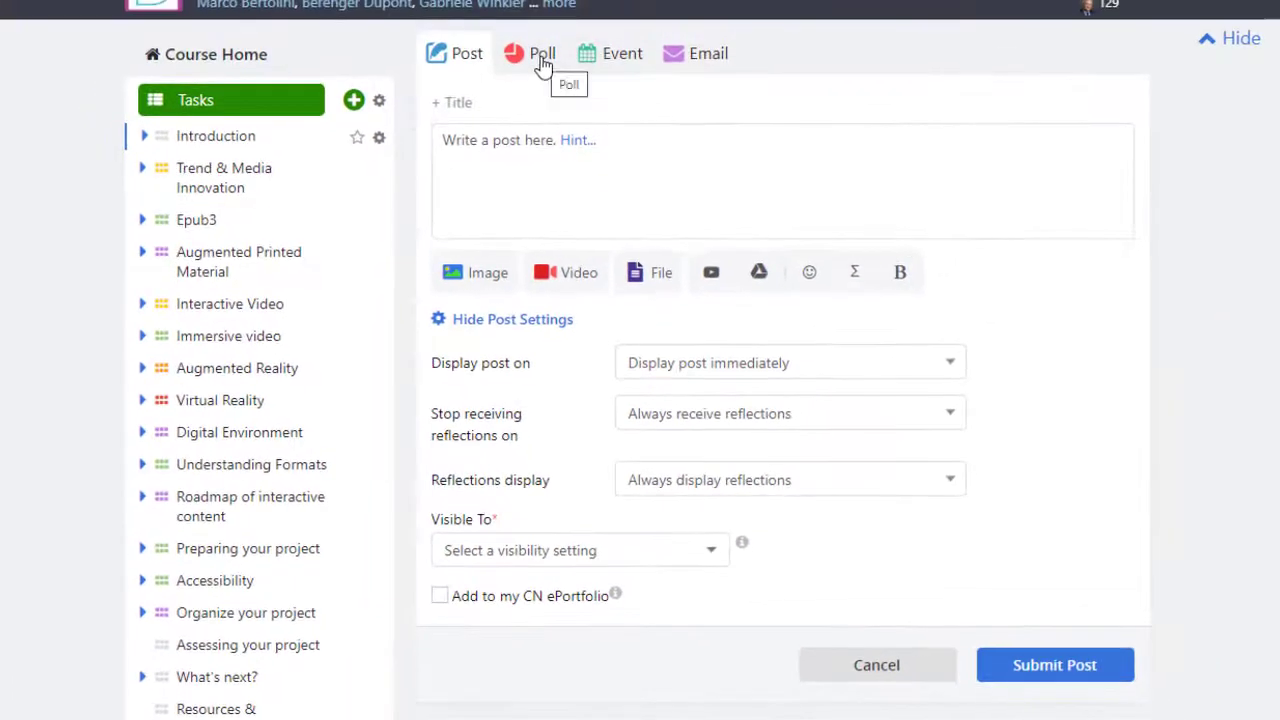
left_click(541, 60)
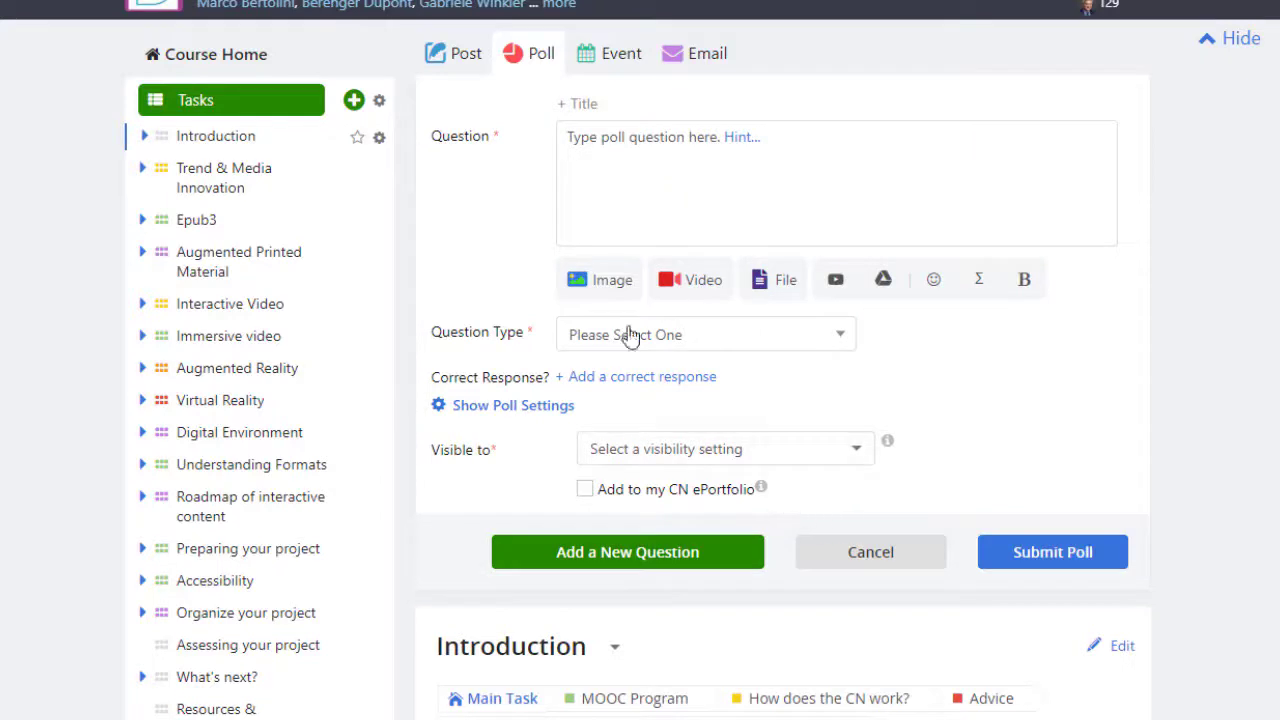
left_click(622, 58)
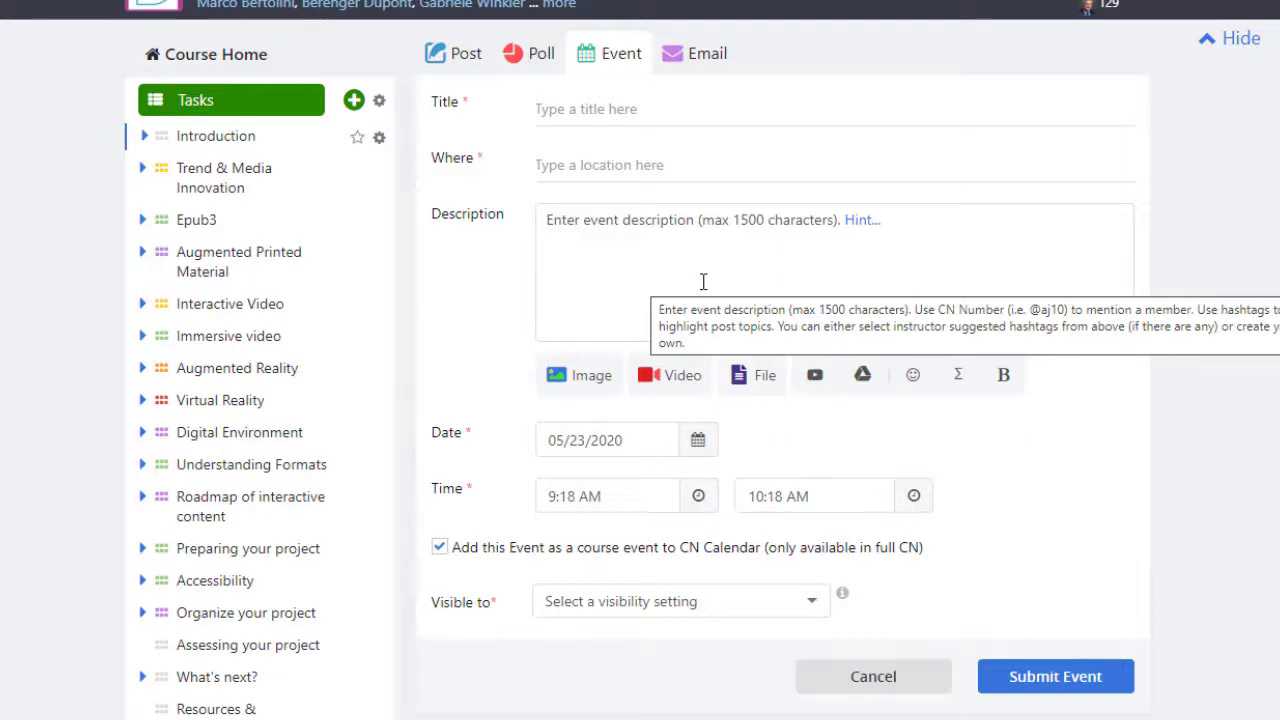
left_click(710, 62)
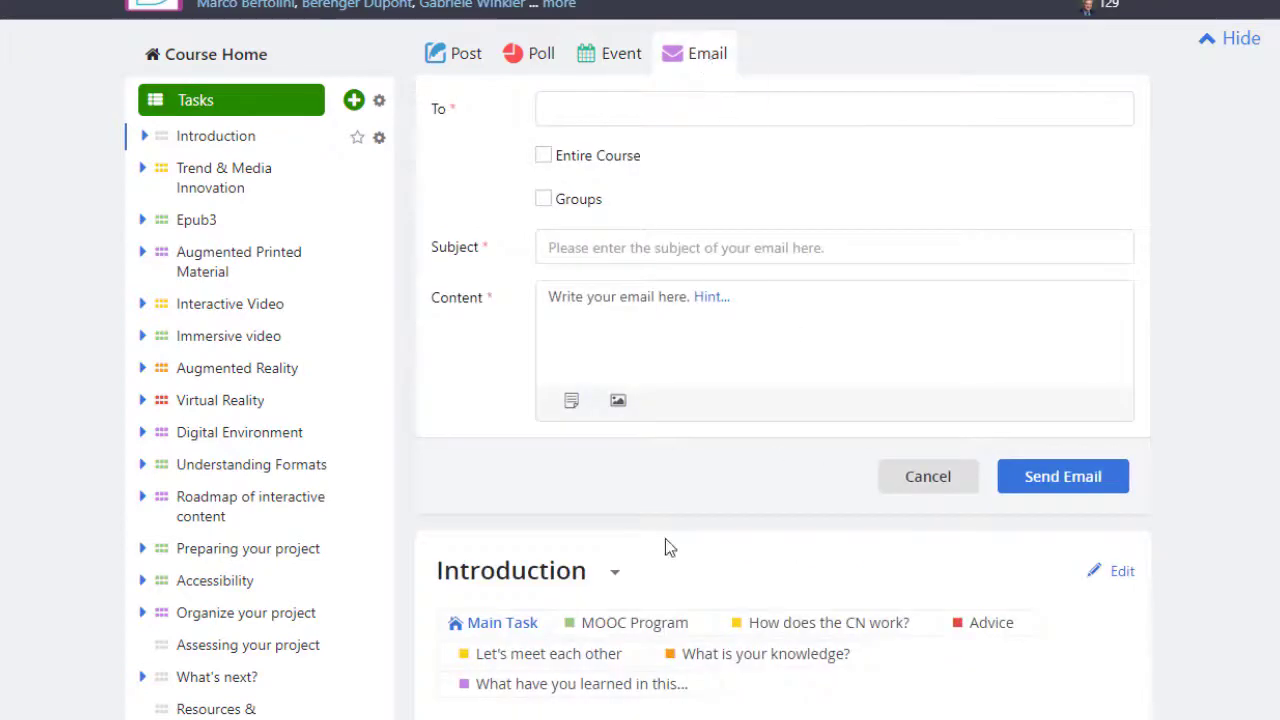
left_click(466, 54)
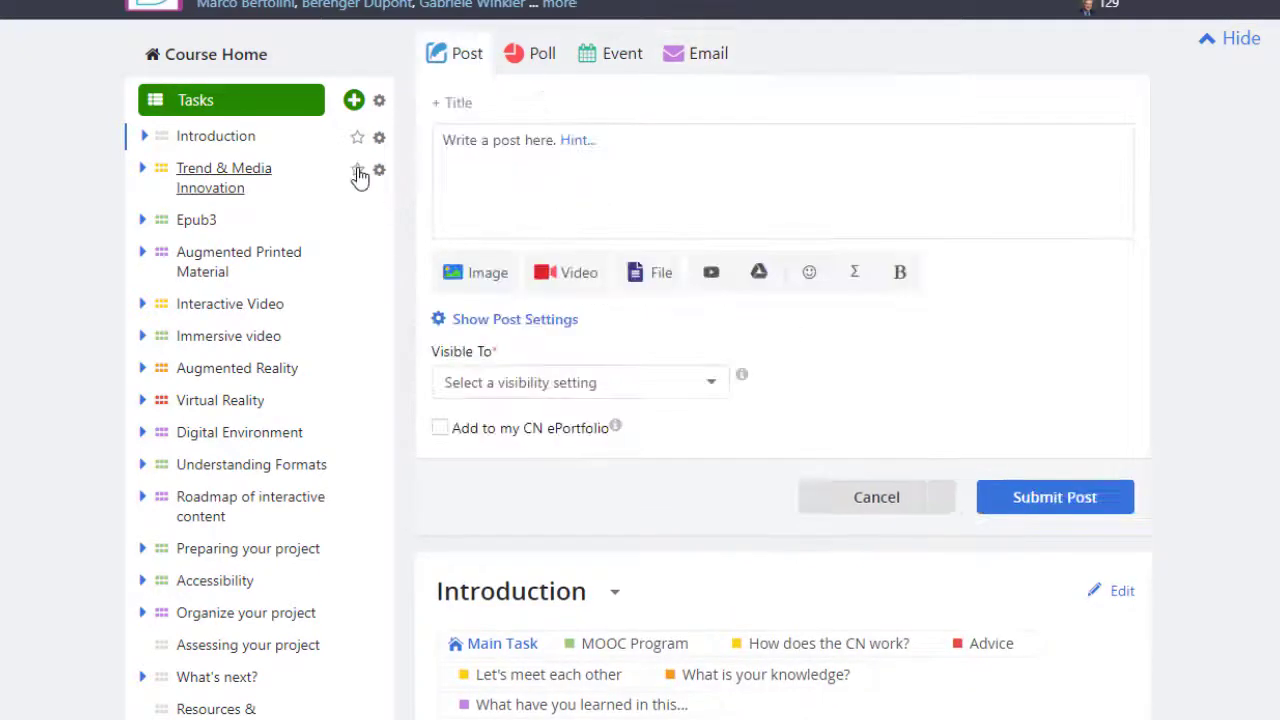
scroll(351, 171, "down", 2)
scroll(346, 157, "up", 1)
- View the course Syllabus and Posts, then open Polls showing the interactive-video poll result
scroll(348, 158, "down", 3)
scroll(346, 157, "down", 4)
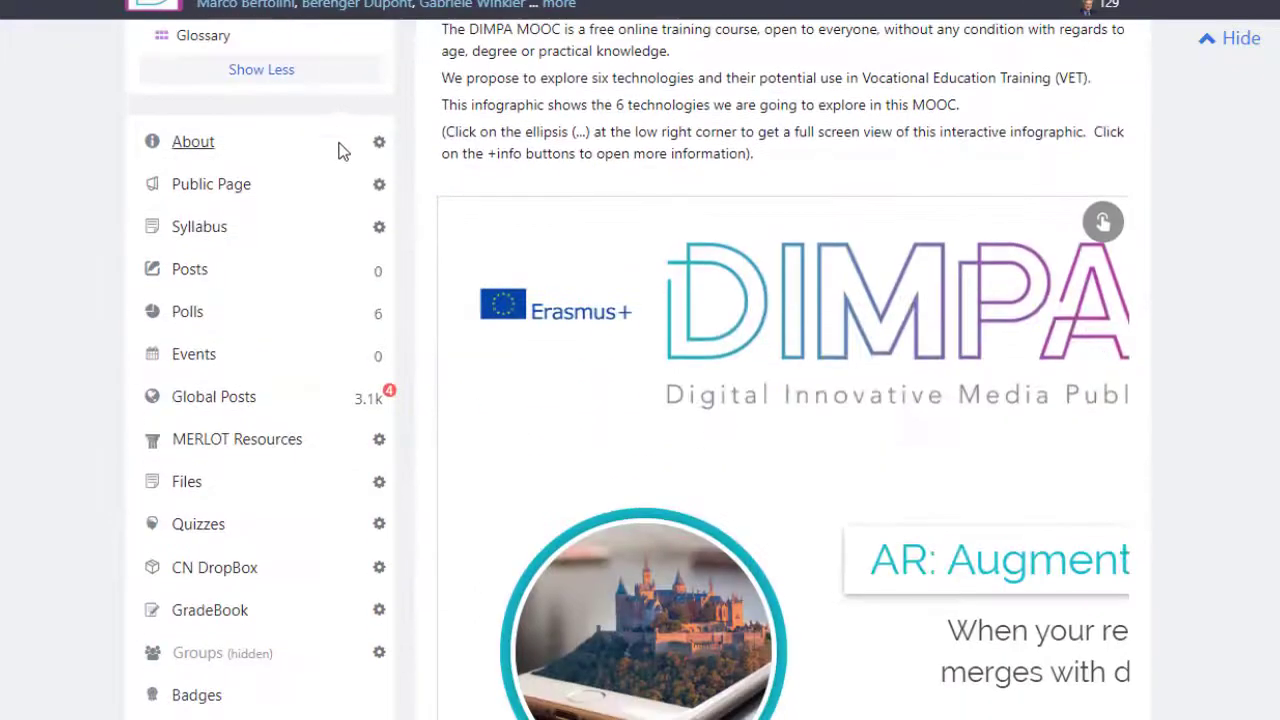
scroll(340, 118, "down", 1)
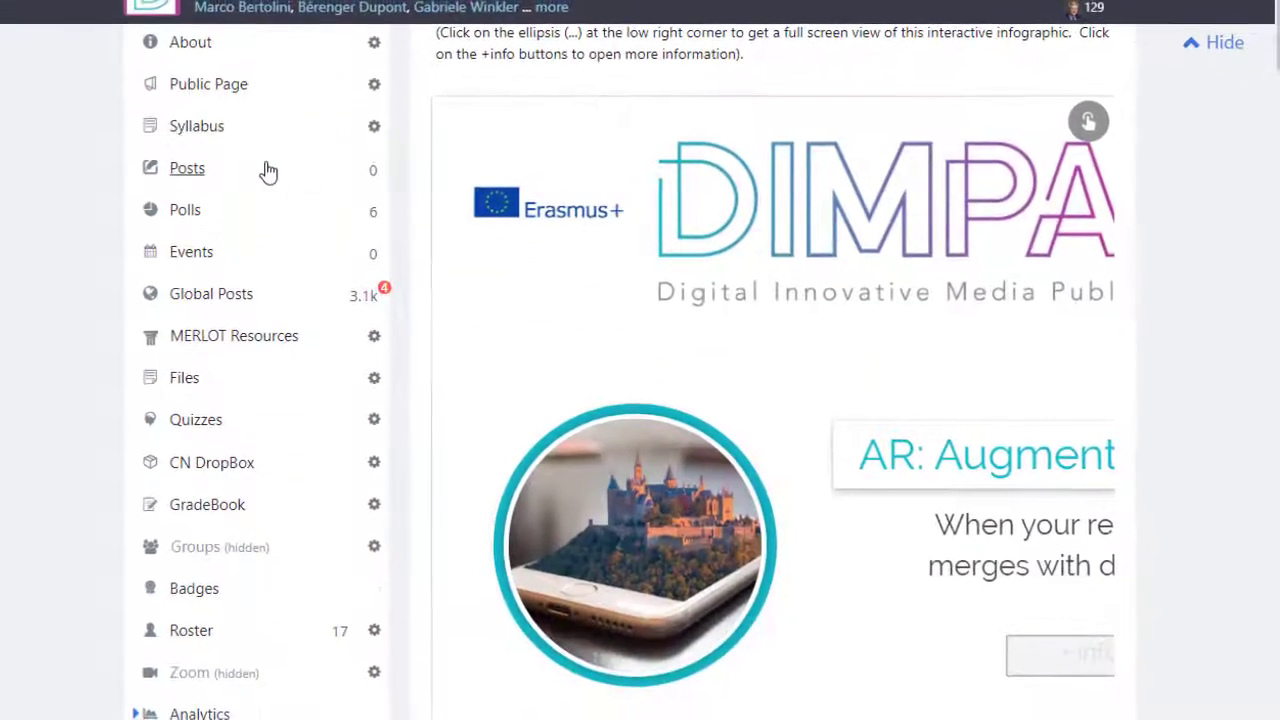
left_click(214, 142)
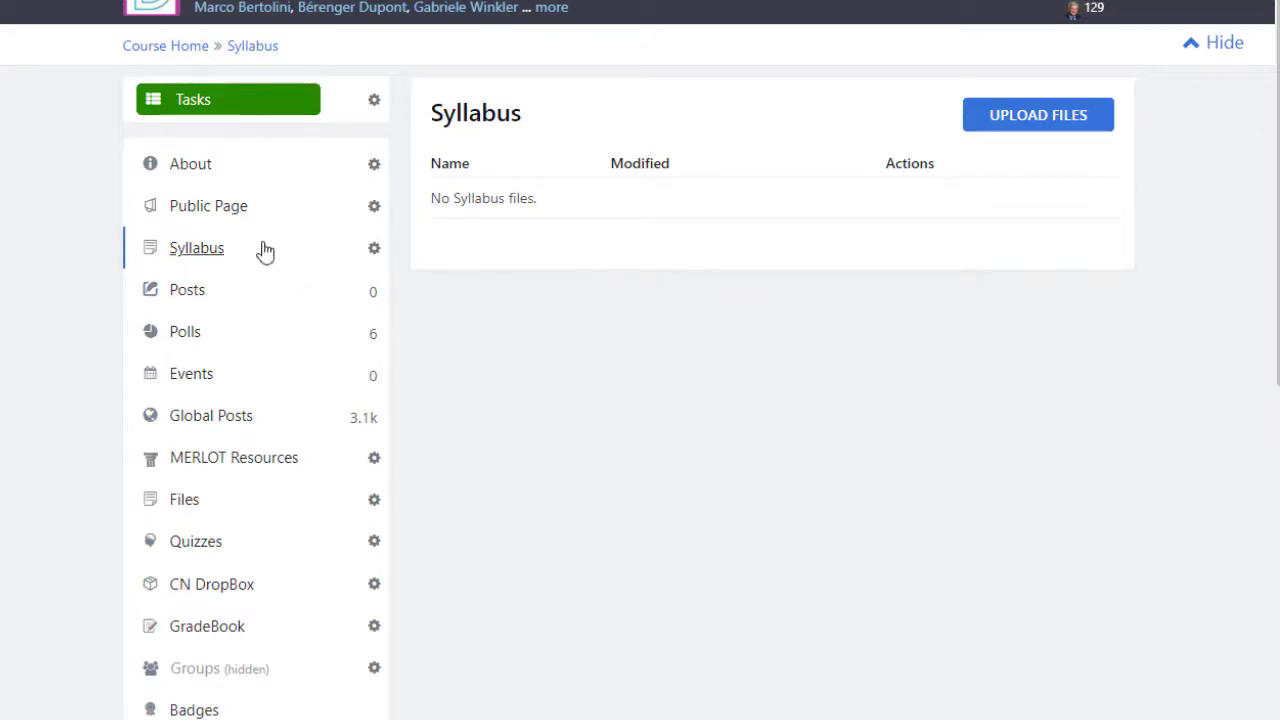
left_click(203, 300)
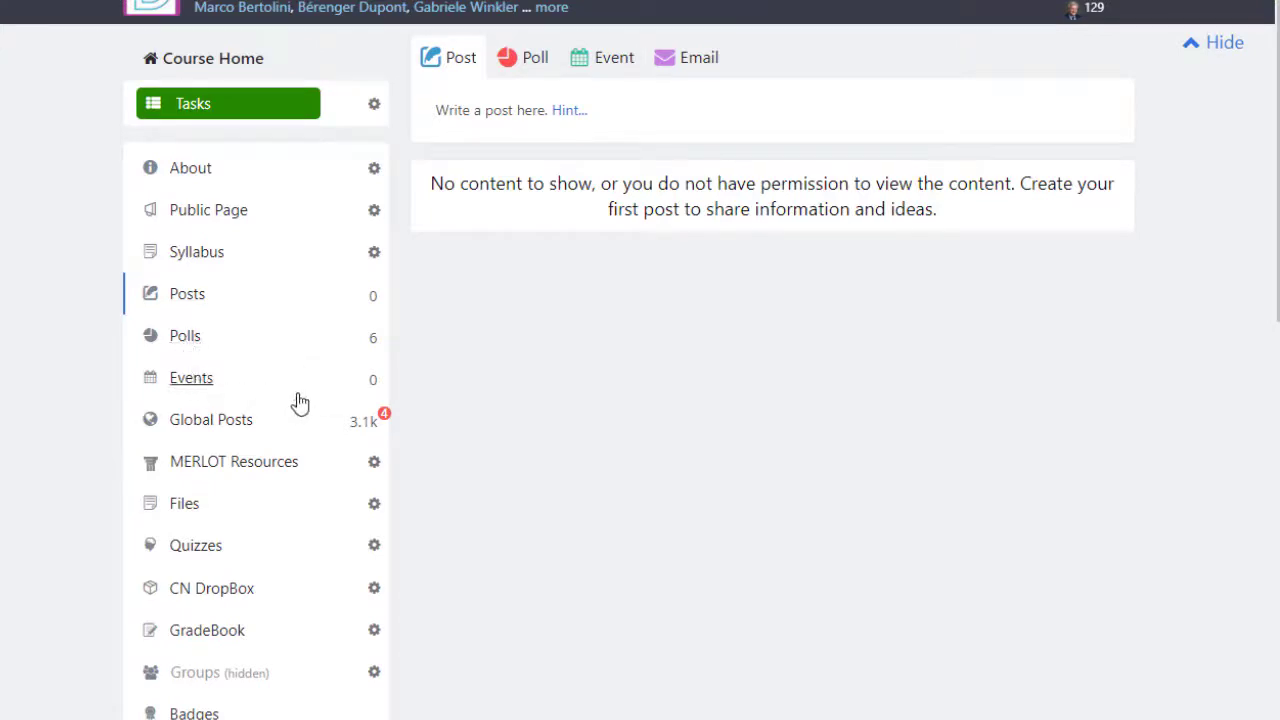
left_click(193, 348)
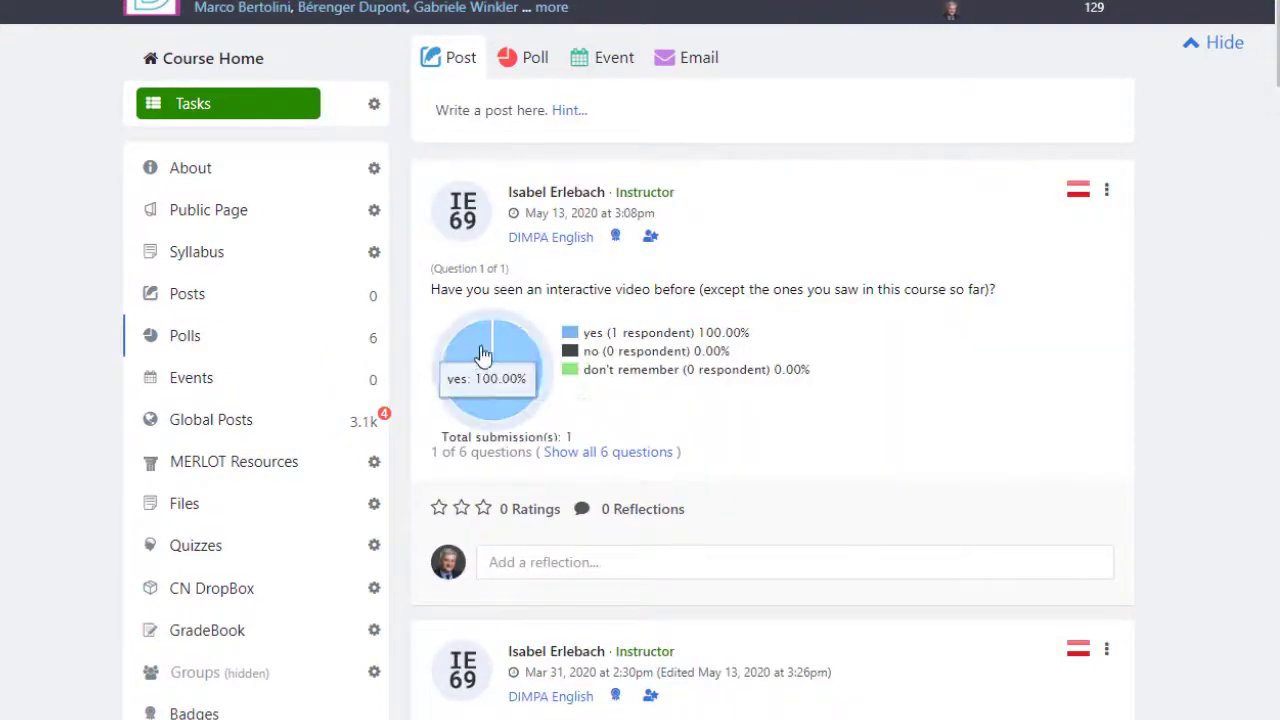
- Open Global Posts and scroll the feed down to the ASLAN Dyslexie adult dyslexia post
left_click(228, 425)
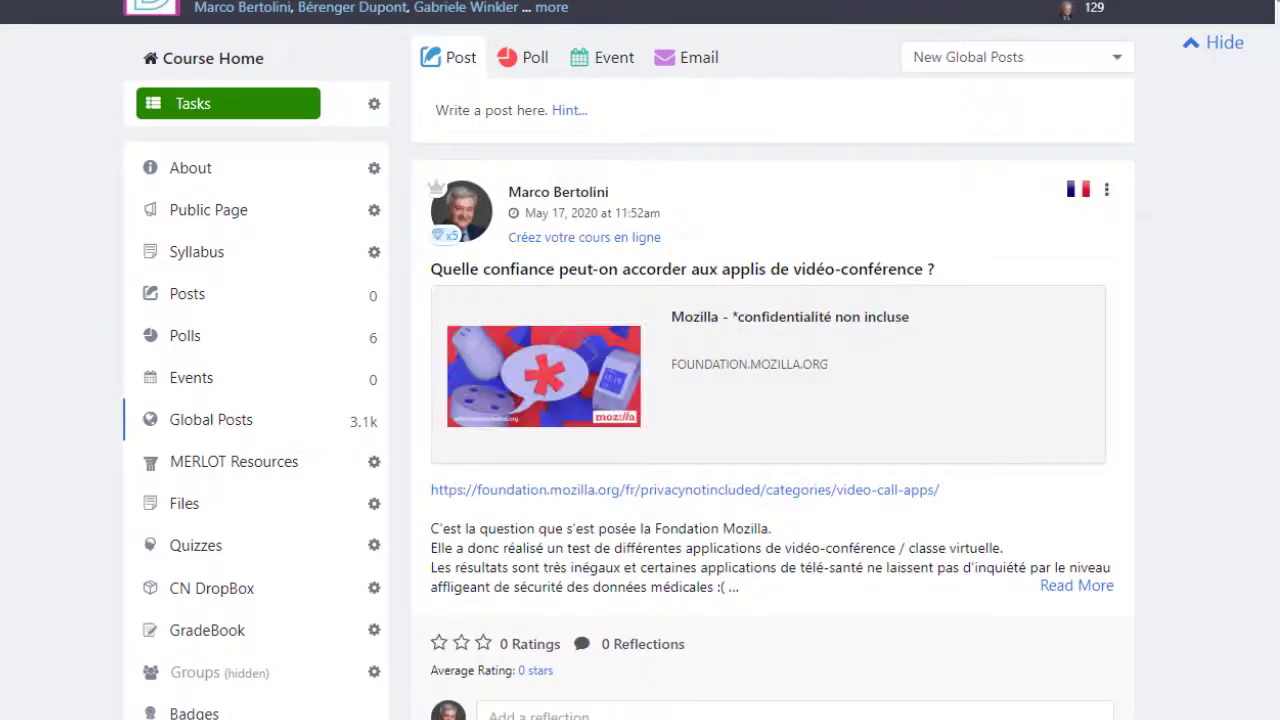
scroll(1065, 10, "down", 3)
scroll(1072, 10, "up", 3)
scroll(770, 400, "down", 7)
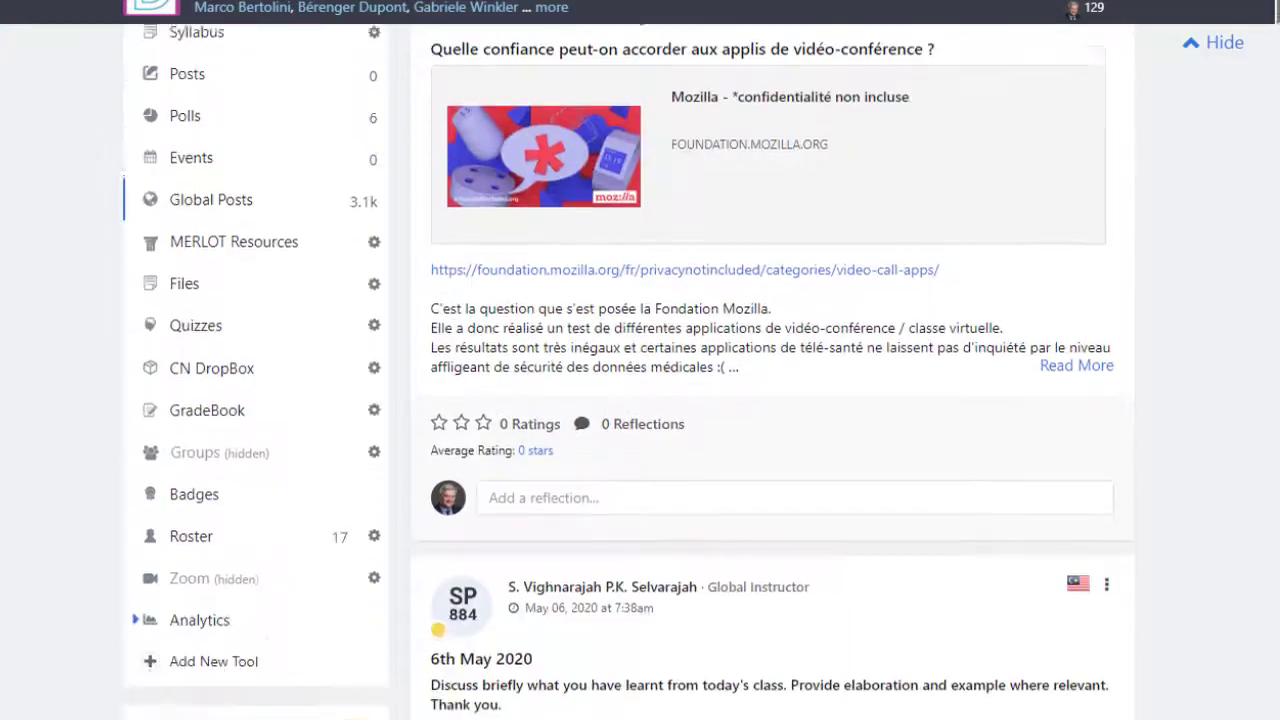
scroll(770, 400, "down", 5)
scroll(770, 400, "up", 4)
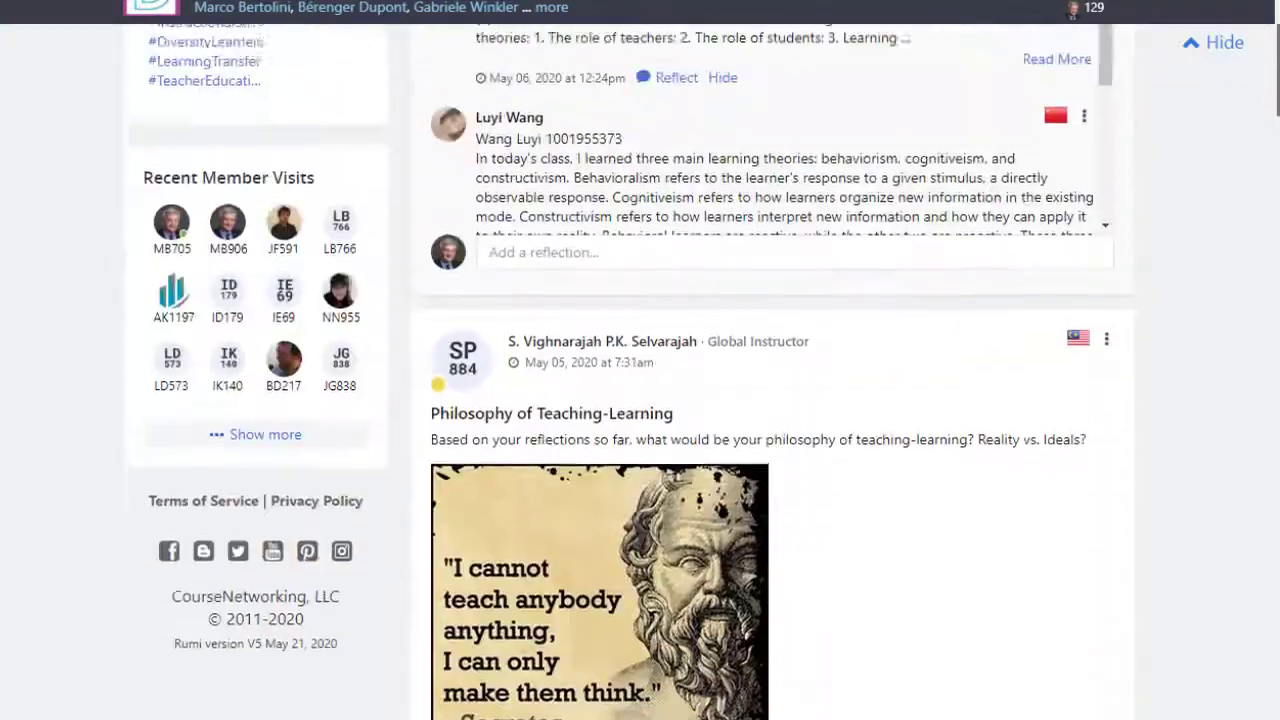
scroll(770, 400, "up", 1)
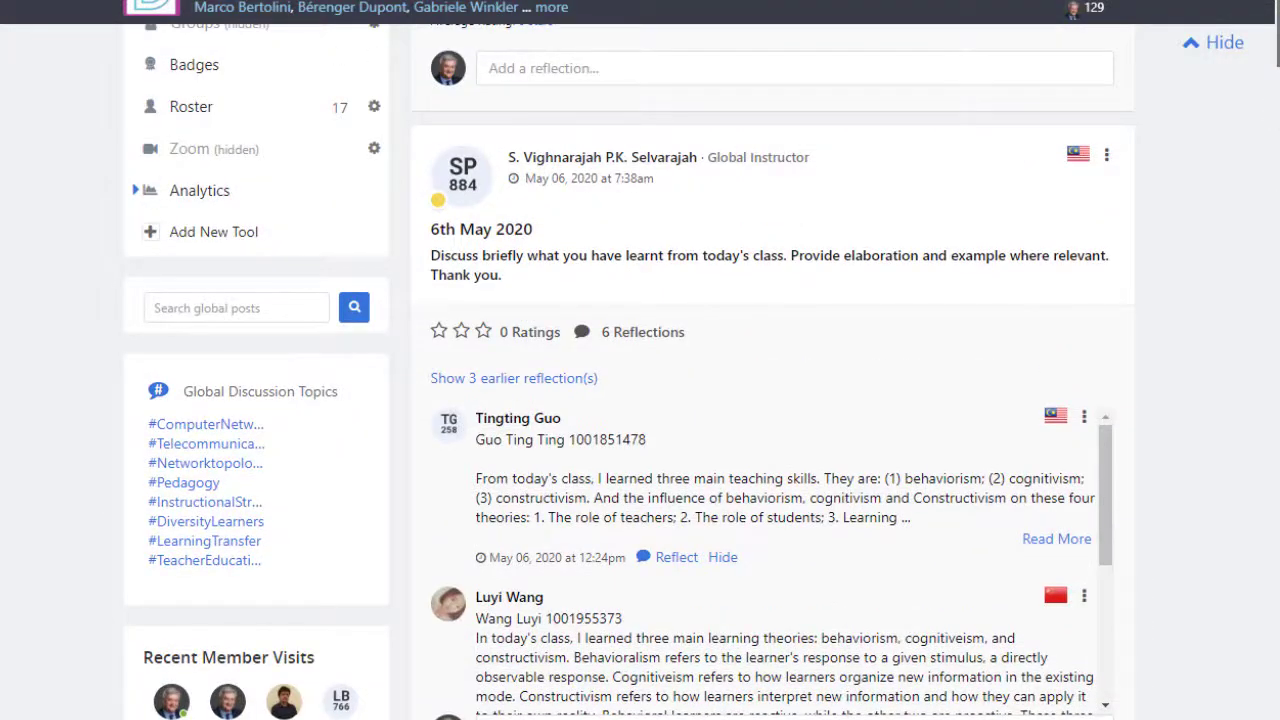
scroll(670, 165, "down", 1)
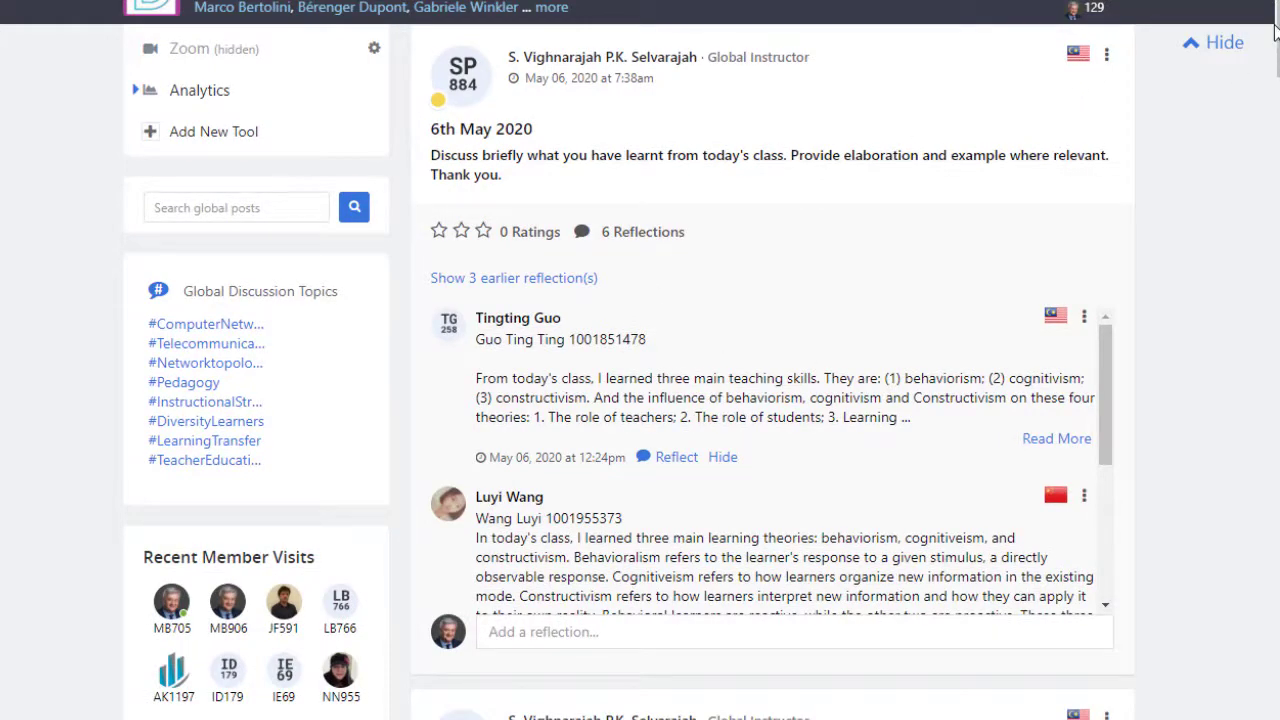
left_click_drag(1275, 33, 1277, 95)
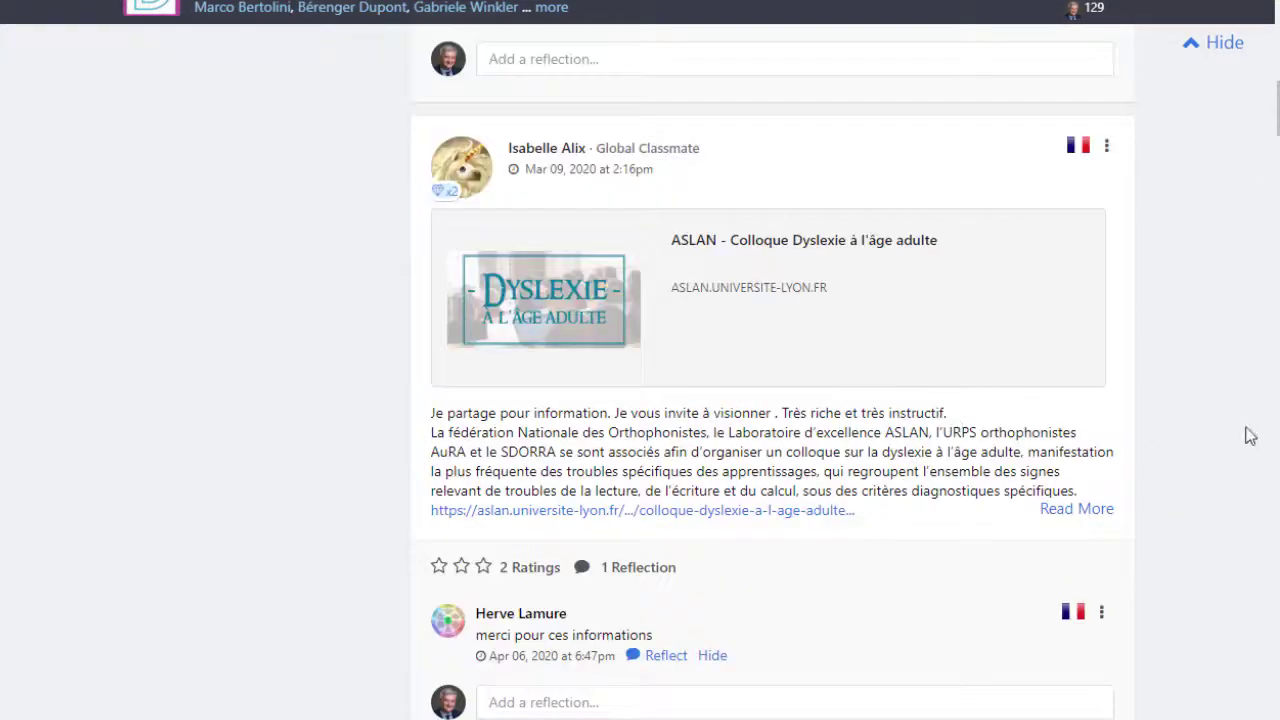
scroll(1234, 357, "down", 1)
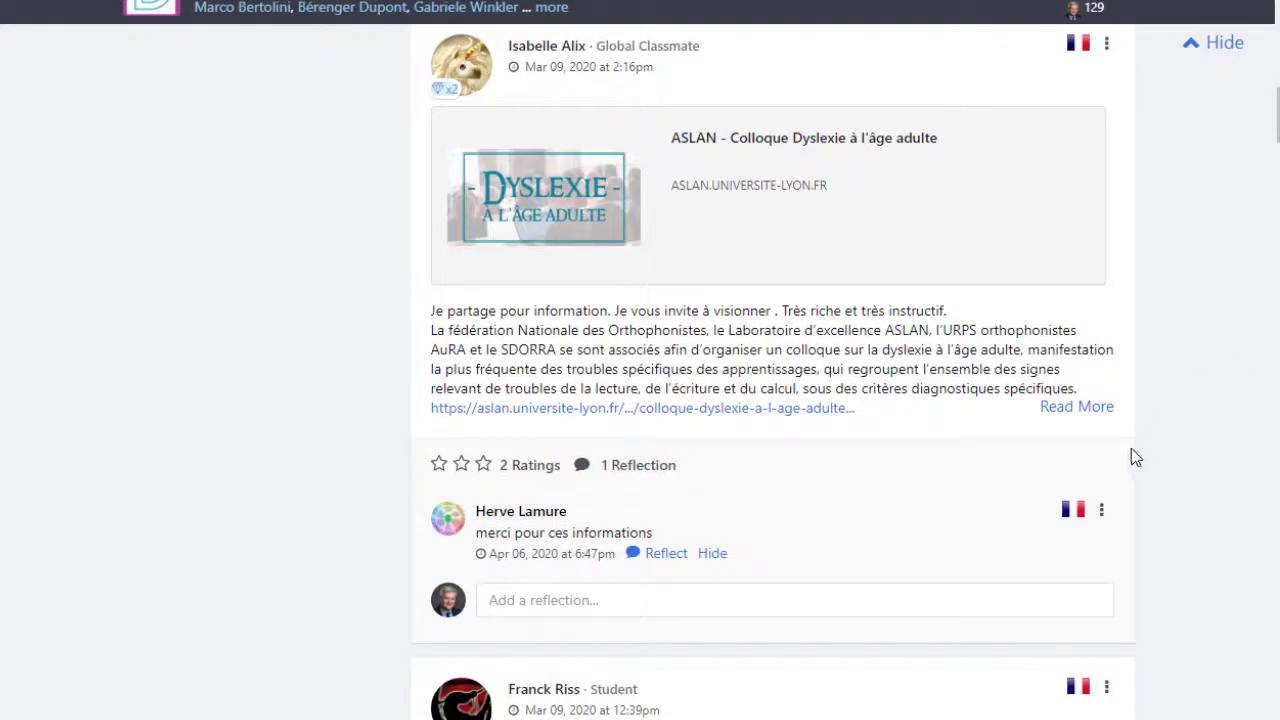
- Expand the French dyslexia post, view its English translation, then dismiss the translation window
left_click(1077, 407)
left_click(1108, 145)
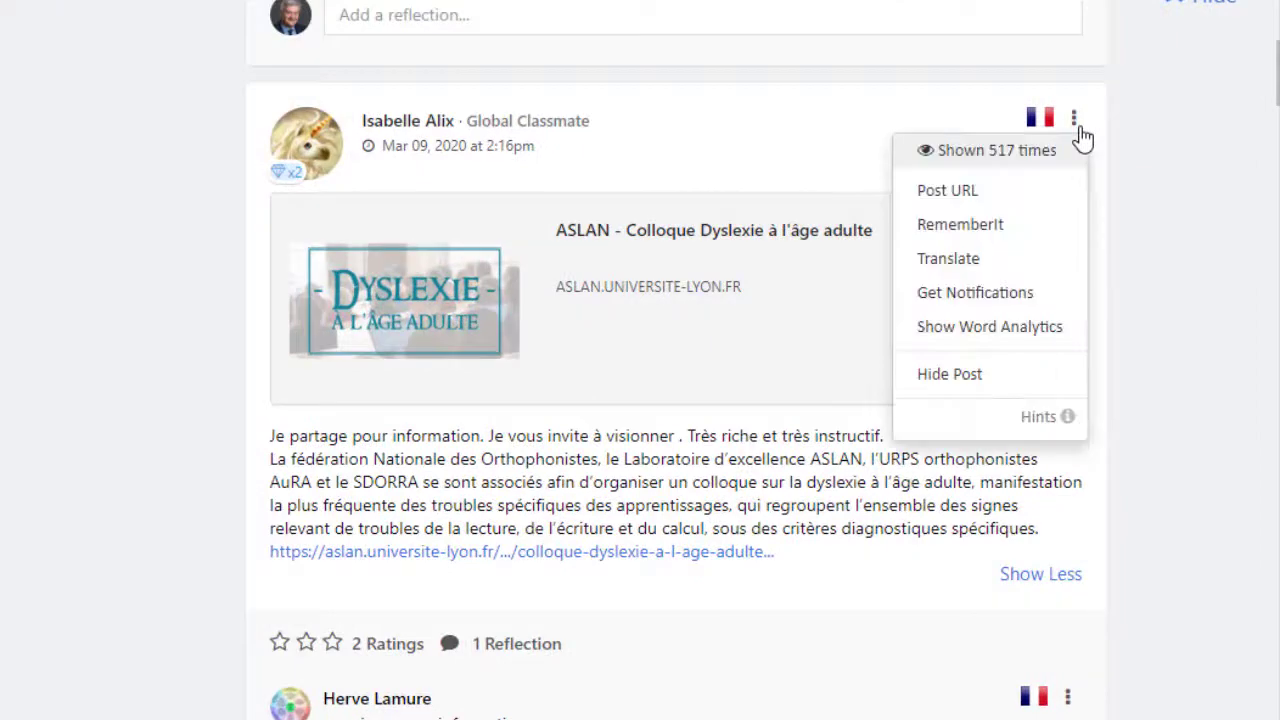
left_click(1002, 258)
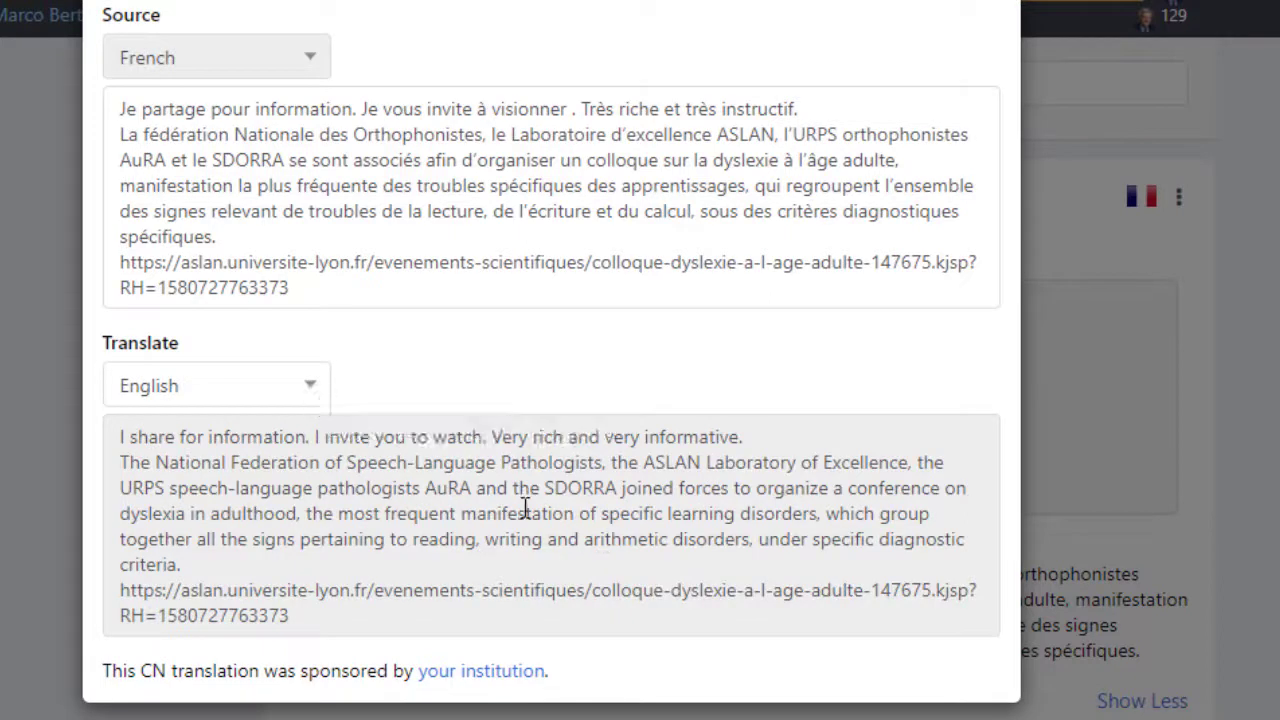
key("Escape")
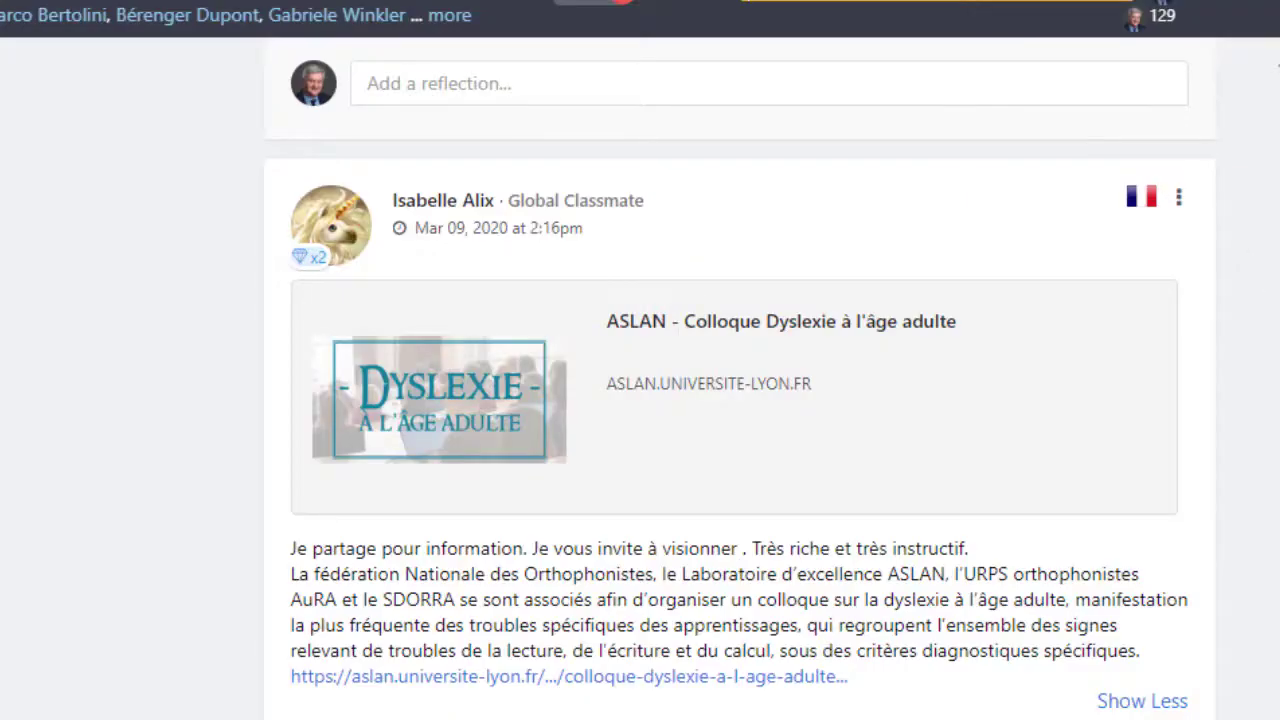
scroll(640, 400, "up", 15)
- Browse course Files, Quizzes and the DropBox Received Posts/Polls, then open GradeBook
scroll(640, 400, "down", 1)
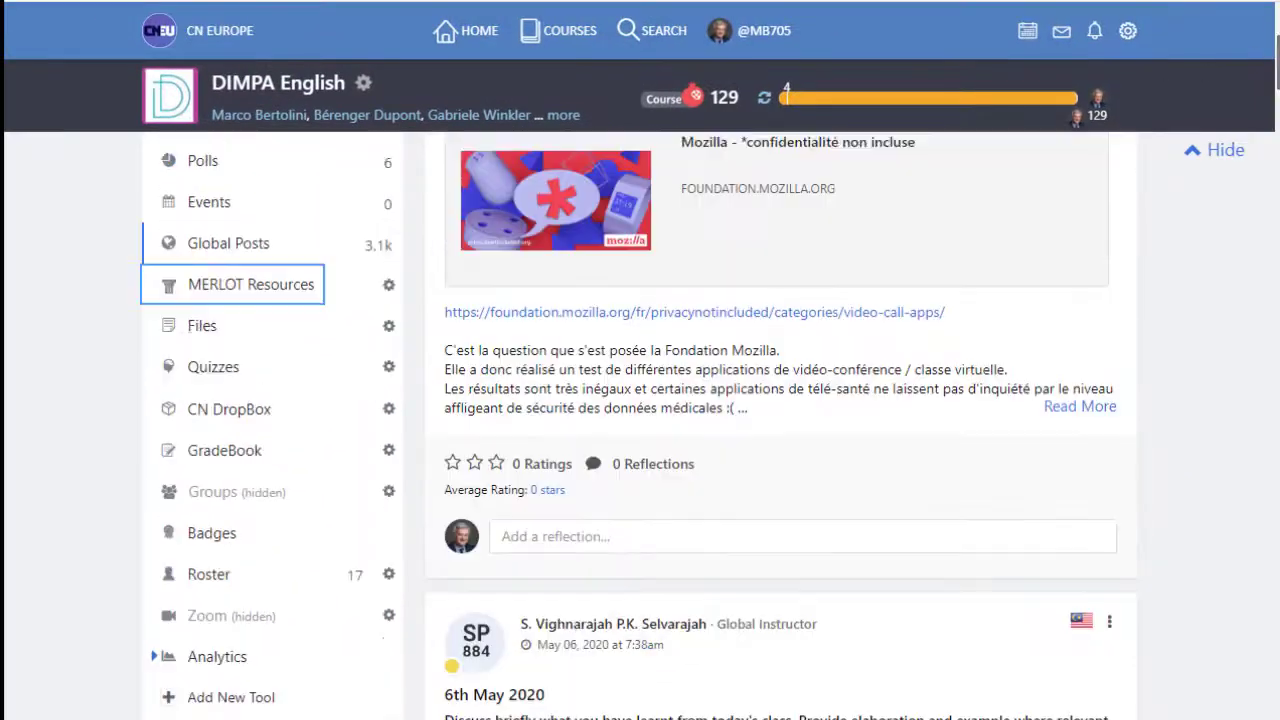
left_click(203, 312)
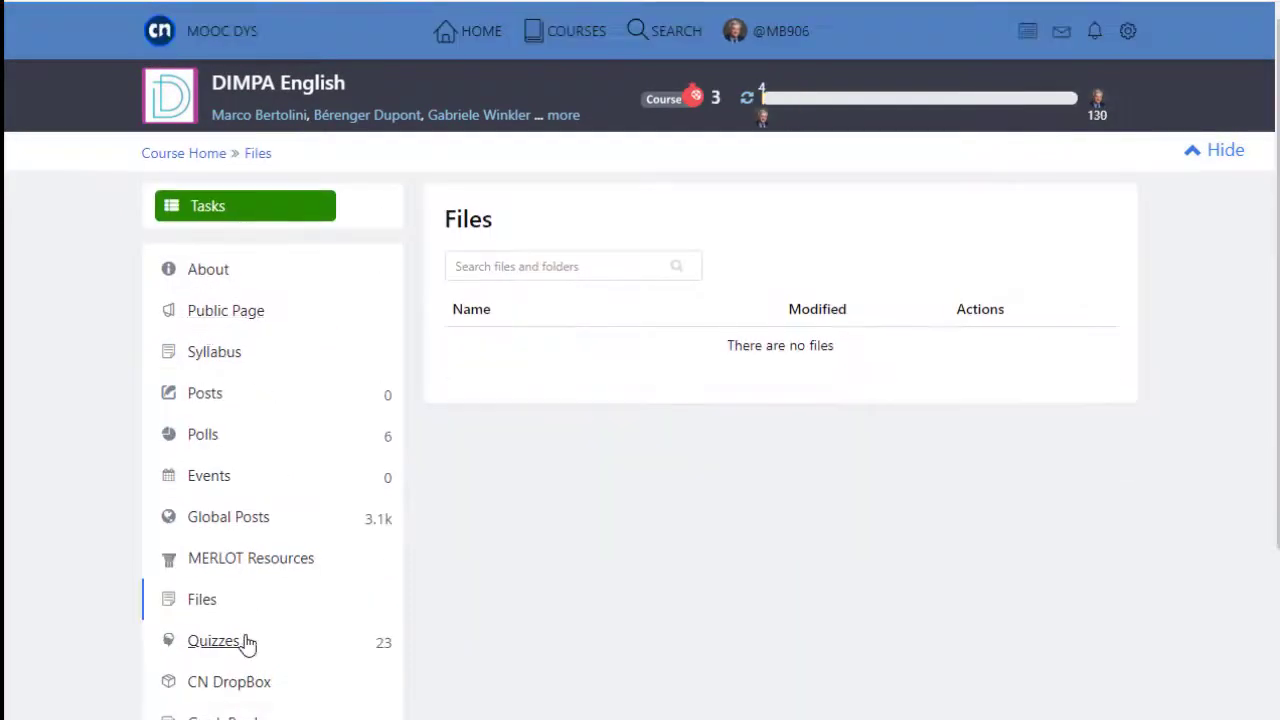
left_click(222, 648)
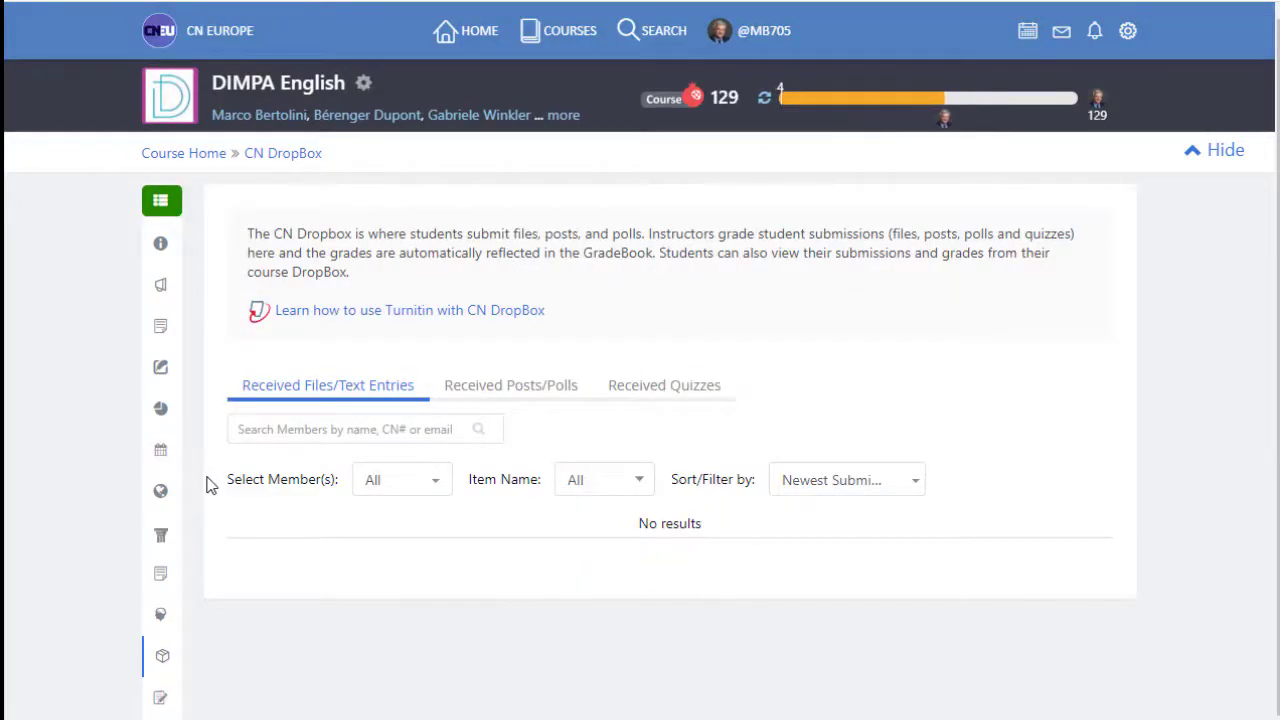
left_click(537, 389)
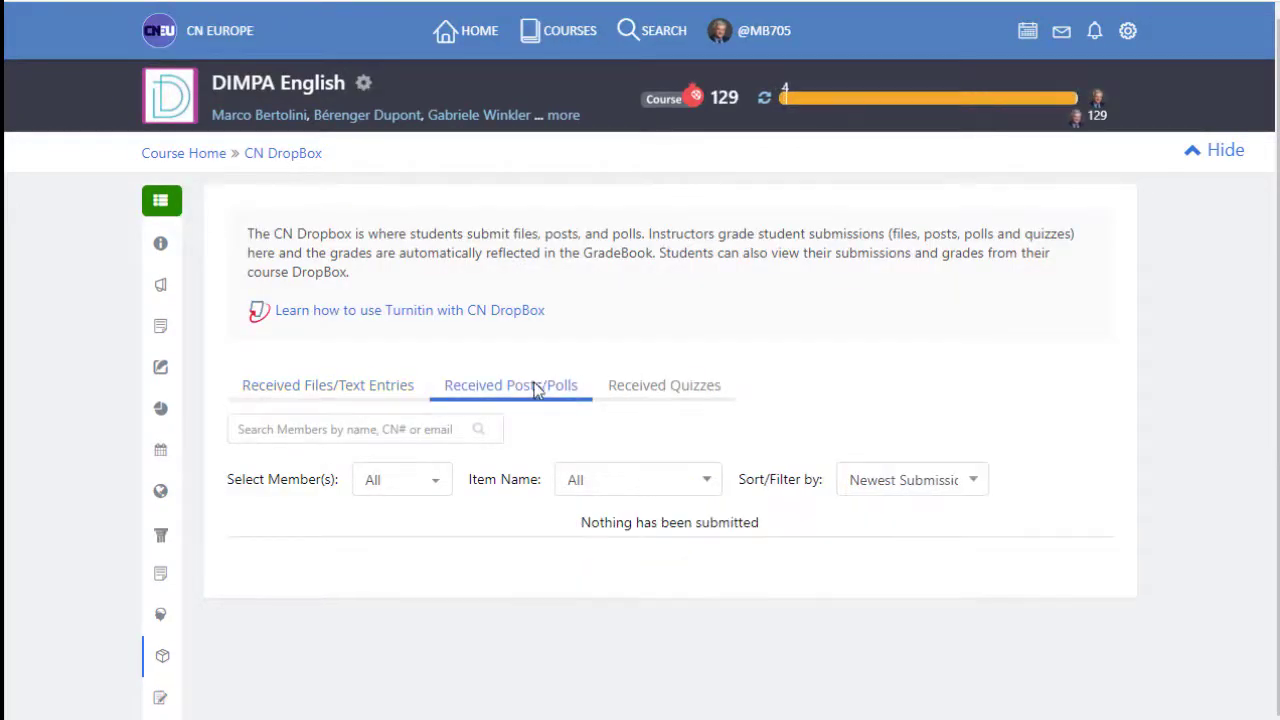
scroll(176, 418, "down", 1)
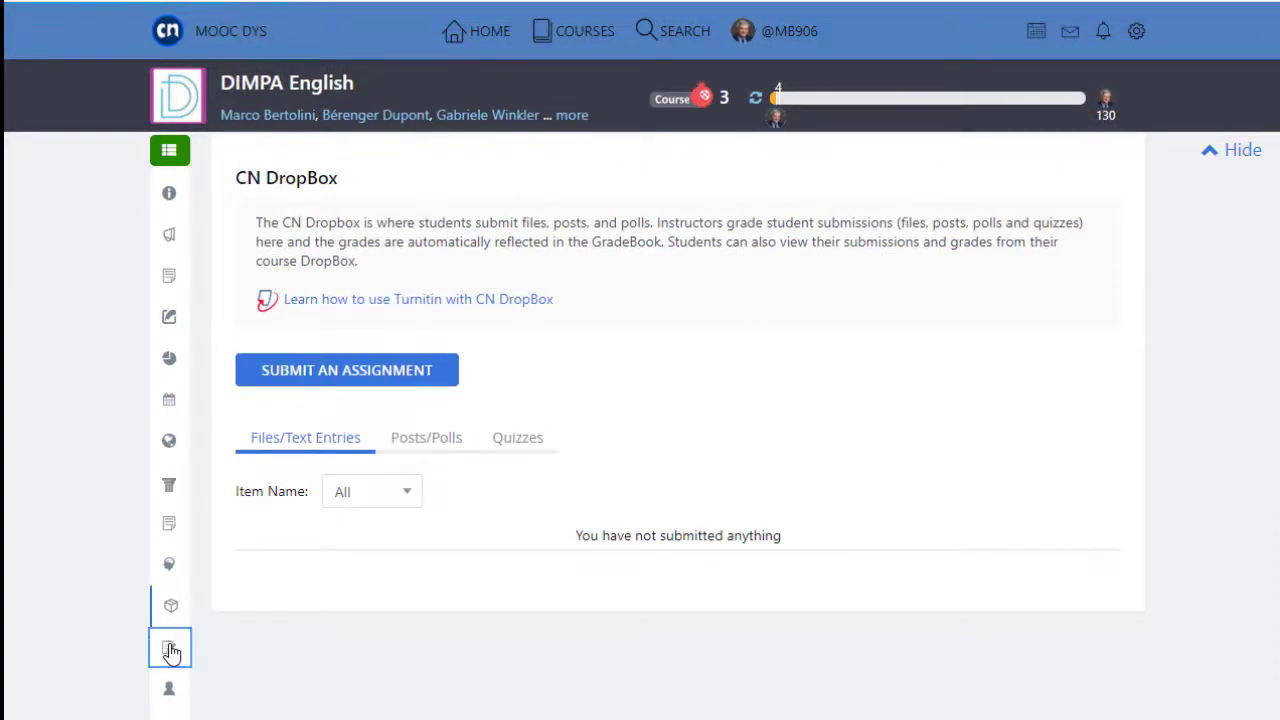
left_click(171, 650)
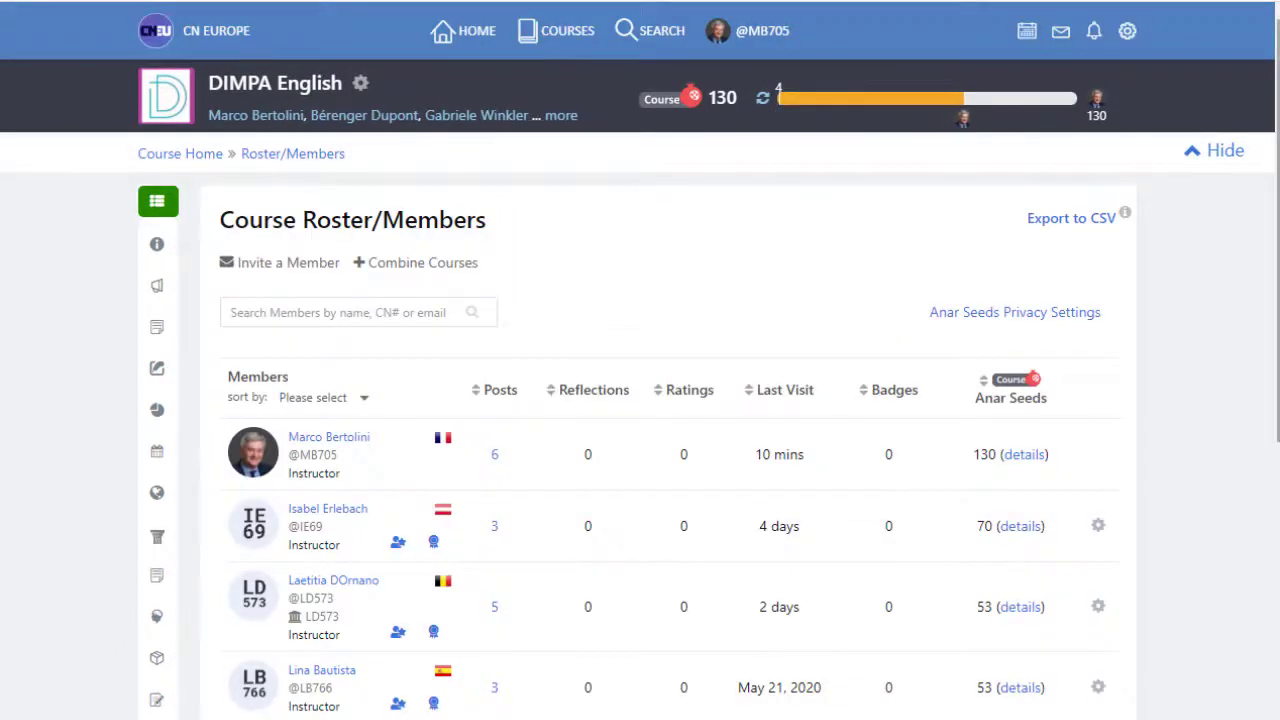
- View the Course Visits analytics chart comparing my visits with the course average
scroll(640, 425, "down", 1)
scroll(640, 425, "down", 4)
scroll(640, 425, "up", 4)
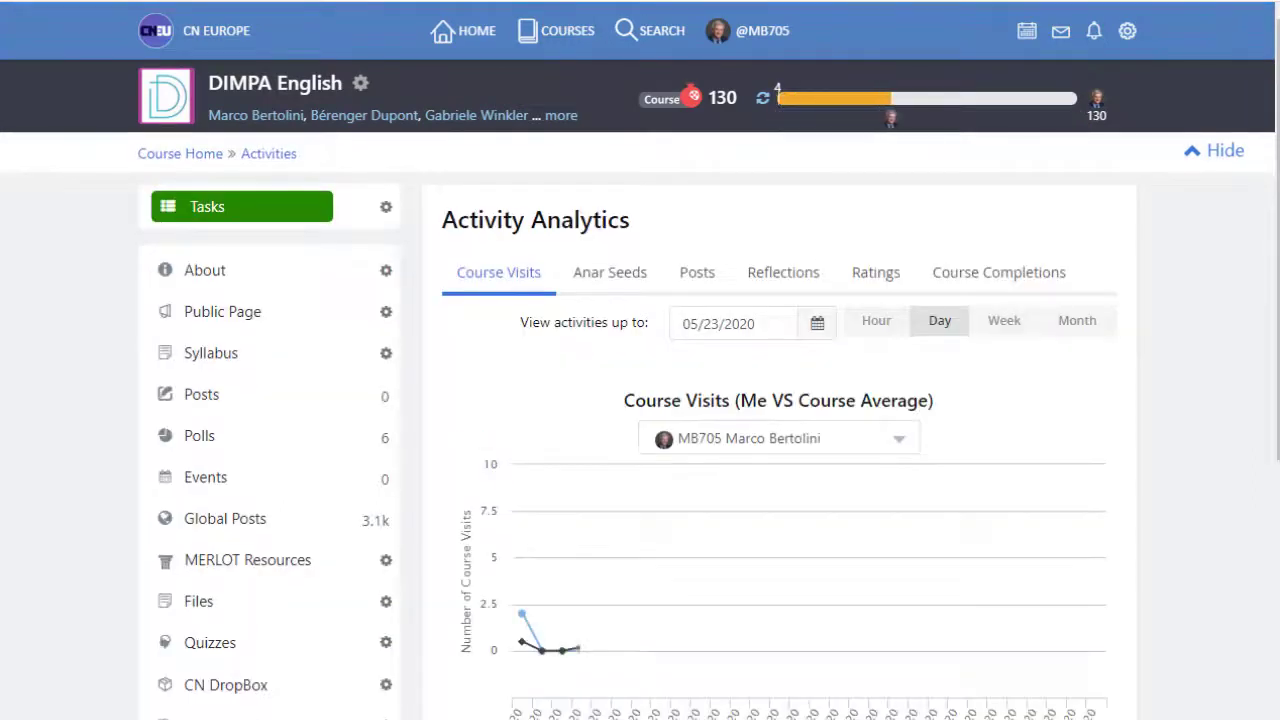
mouse_move(860, 490)
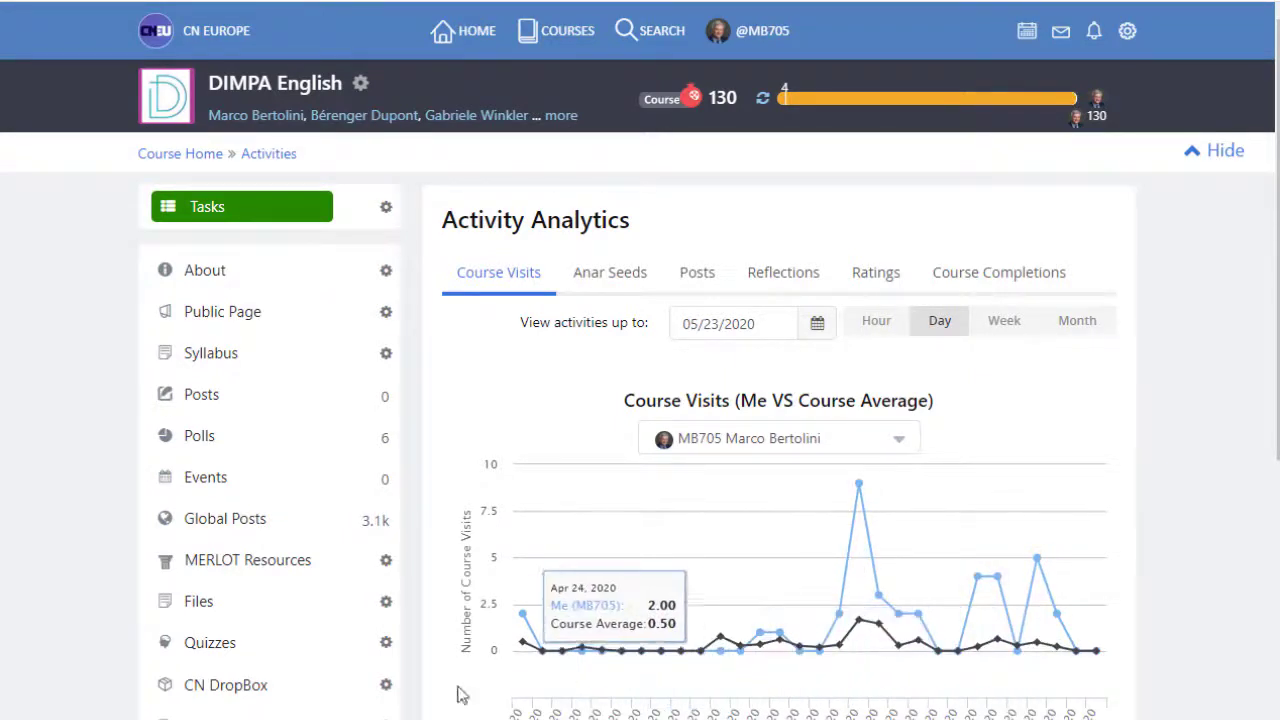
scroll(296, 594, "down", 1)
scroll(270, 605, "down", 1)
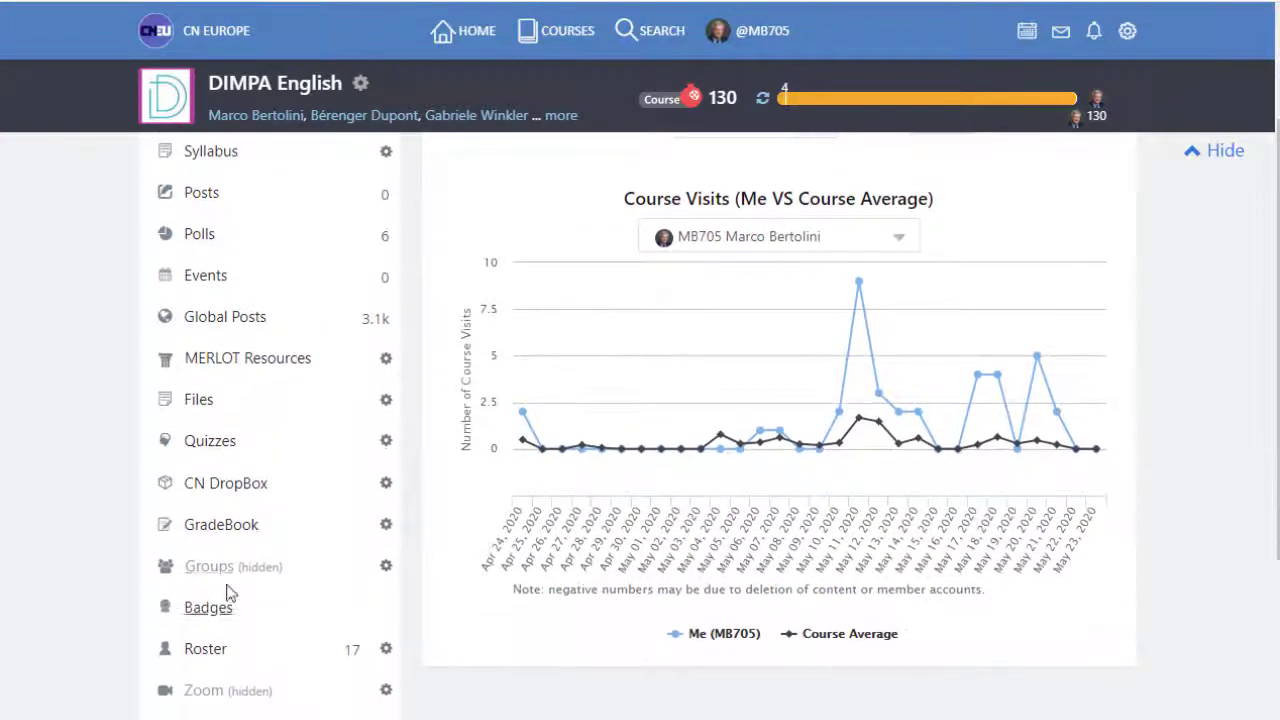
- Return to Course Home and check calendar due dates like Operating System, Aug 13, 2020, then close it
left_click(246, 585)
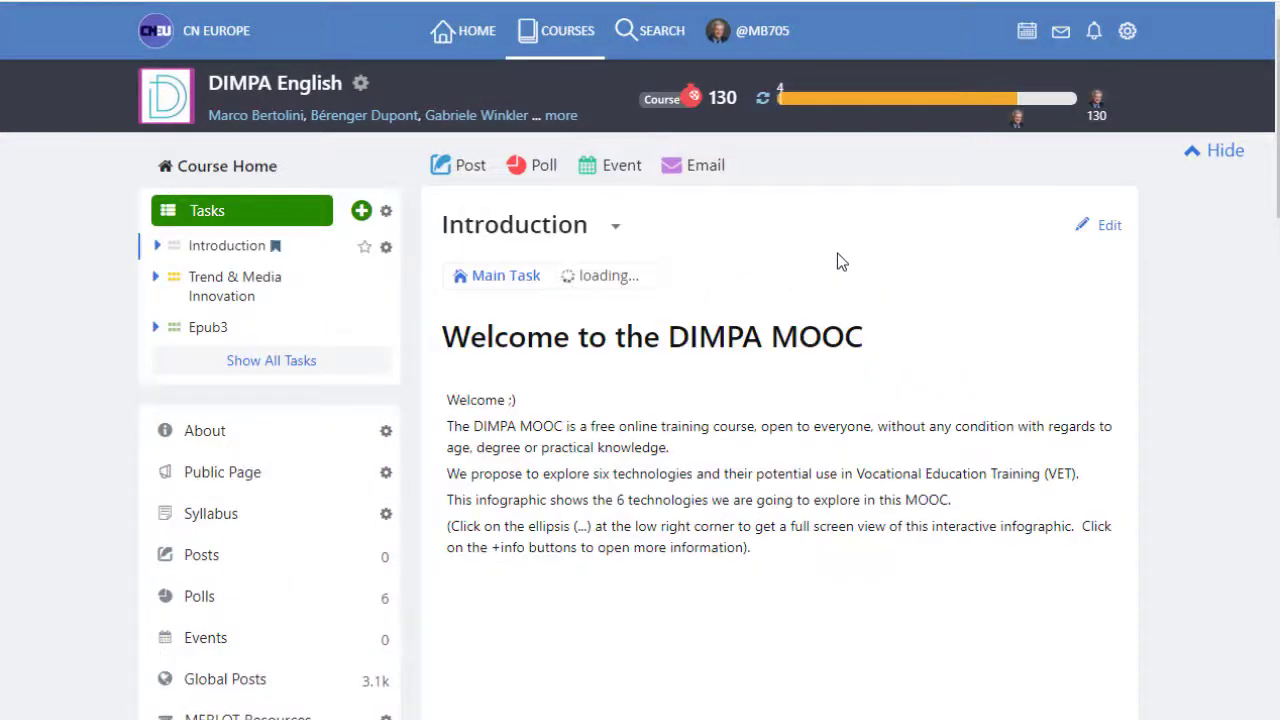
left_click(1028, 36)
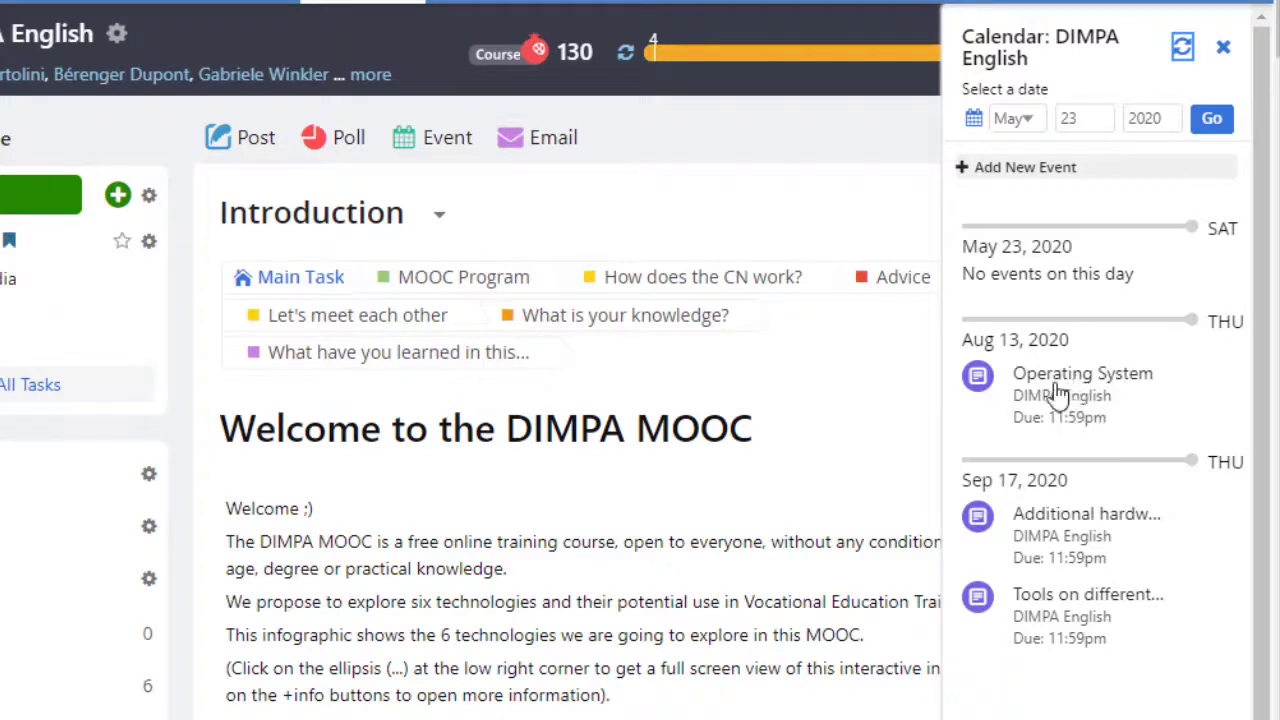
left_click(1223, 47)
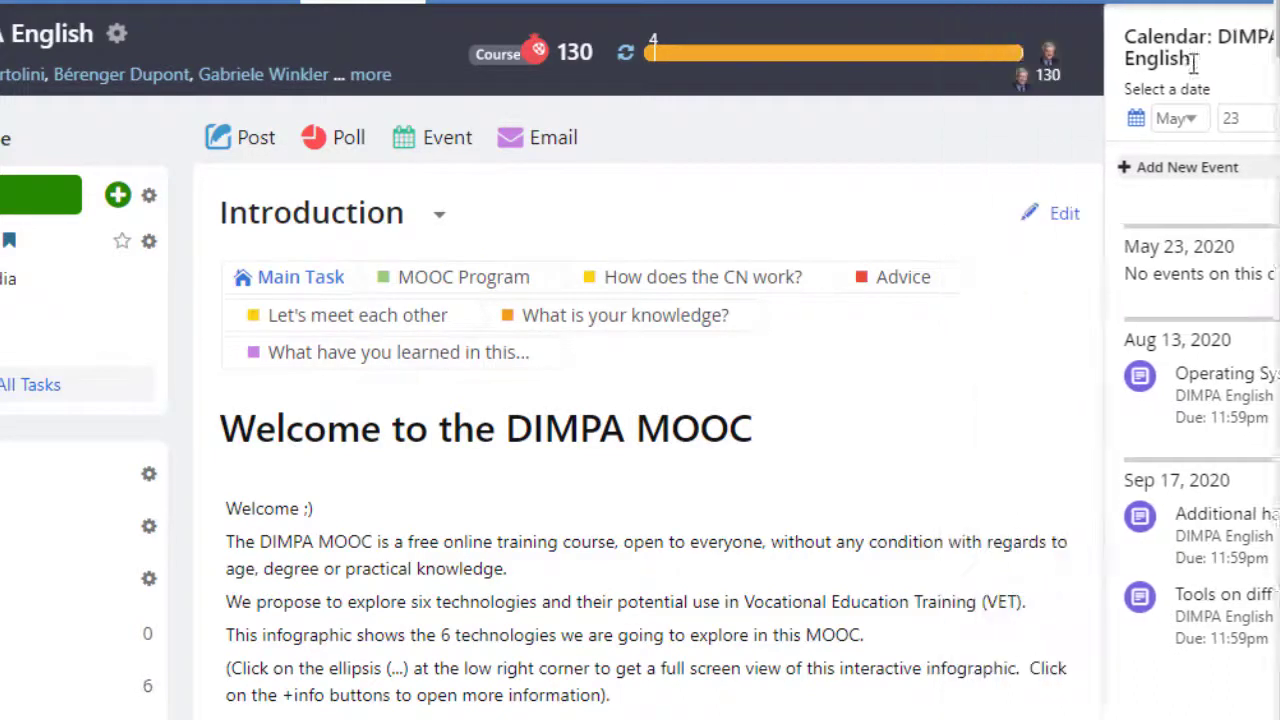